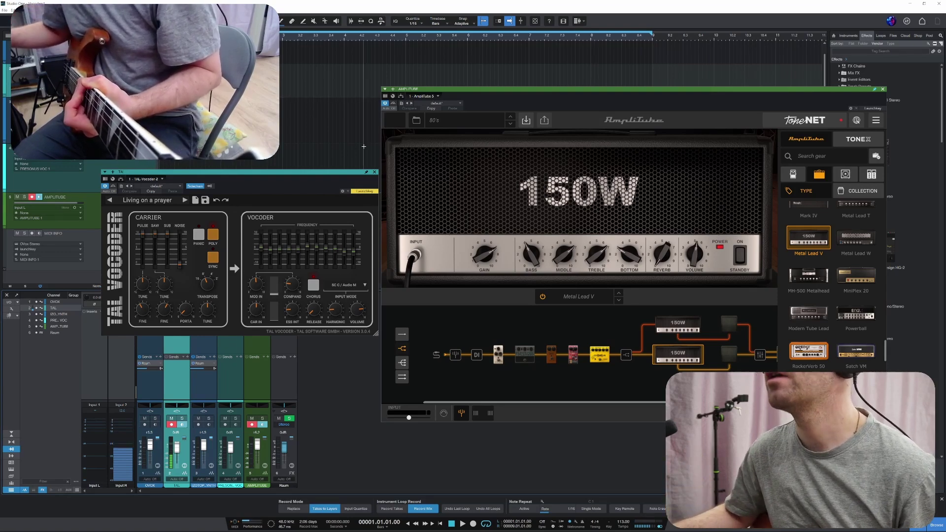
Move the vocoder window aside and drag the AMPLITUBE track up to third, below TAL.
drag(340, 173, 546, 241)
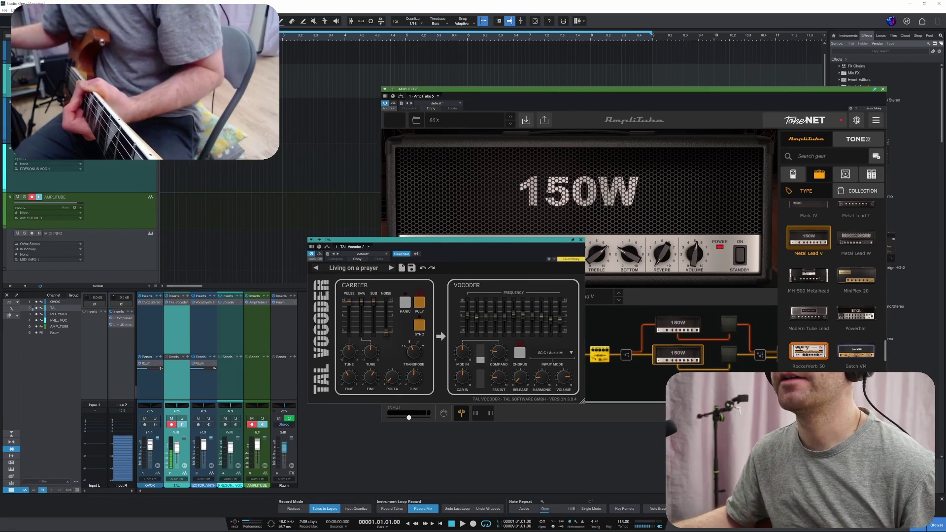
click(129, 211)
drag(129, 211, 129, 123)
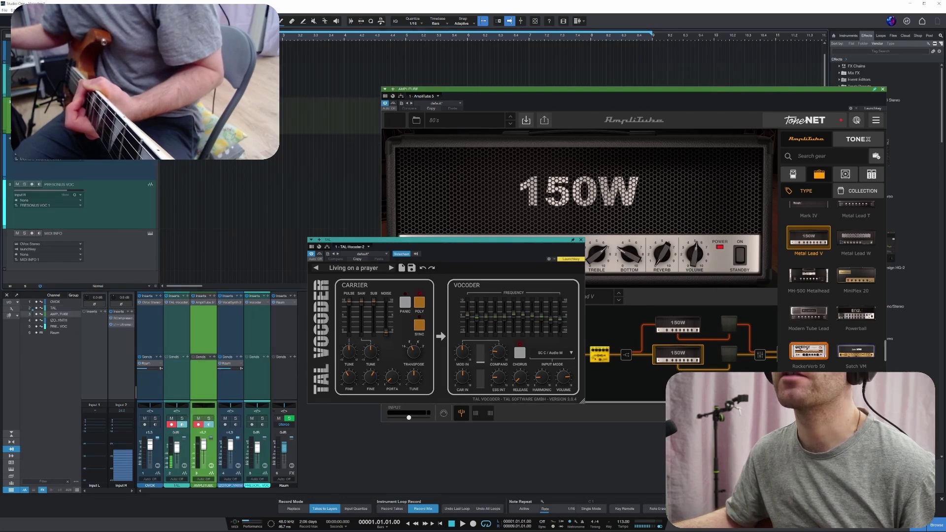
scroll(79, 197, up, 1)
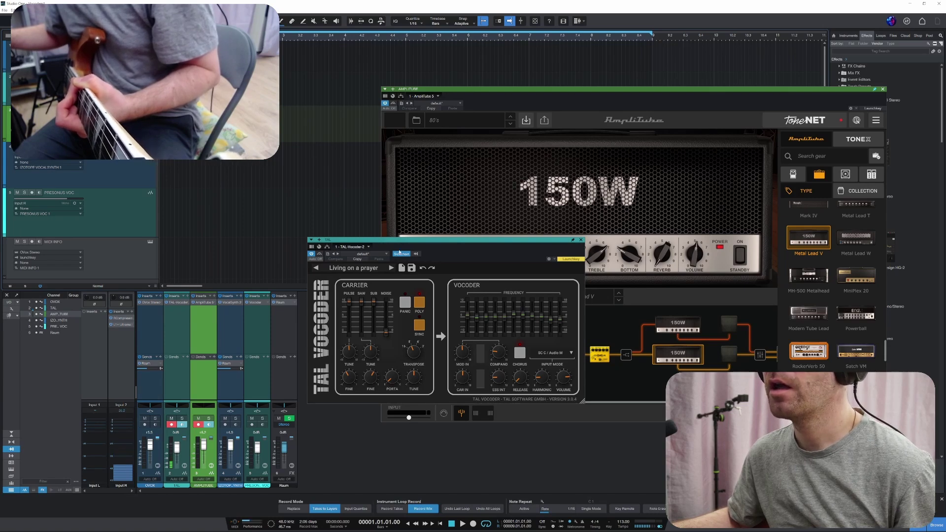
Reposition the TAL Vocoder window and enlarge it by its corner.
drag(405, 242, 390, 231)
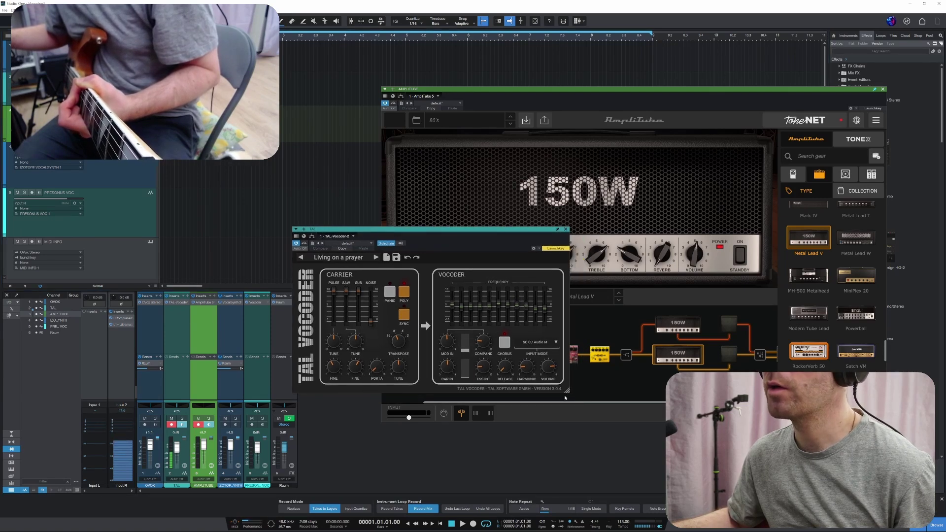
mouse_move(566, 390)
mouse_down()
mouse_move(621, 433)
mouse_move(650, 431)
mouse_up()
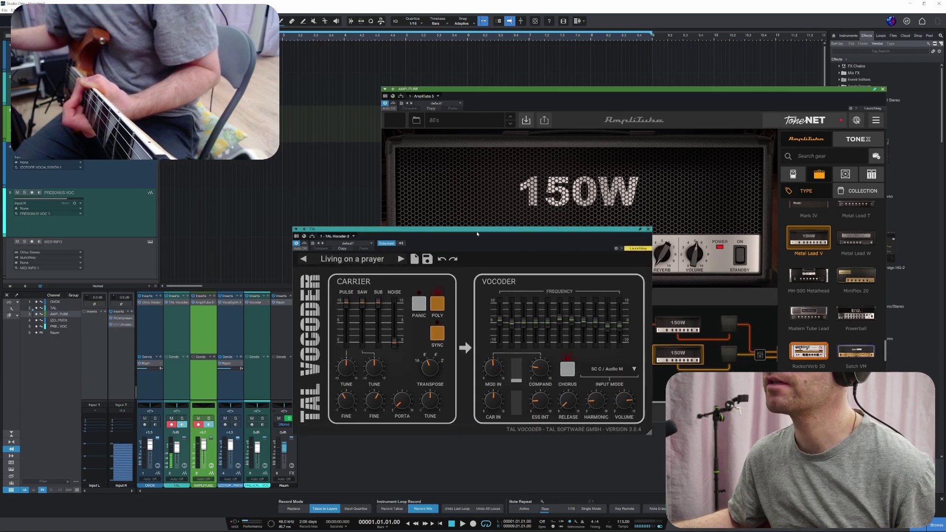
drag(476, 231, 501, 224)
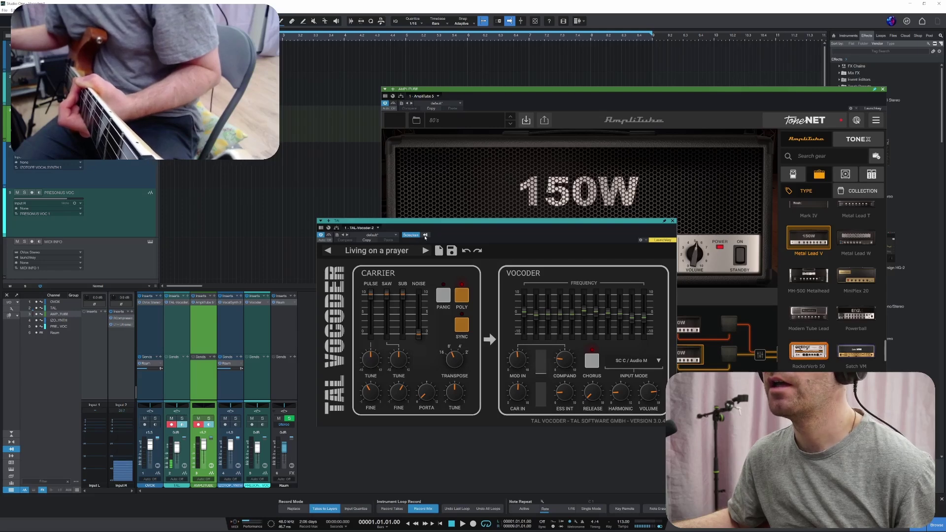
Check the vocoder's sidechain source and show its input mode choices.
click(425, 235)
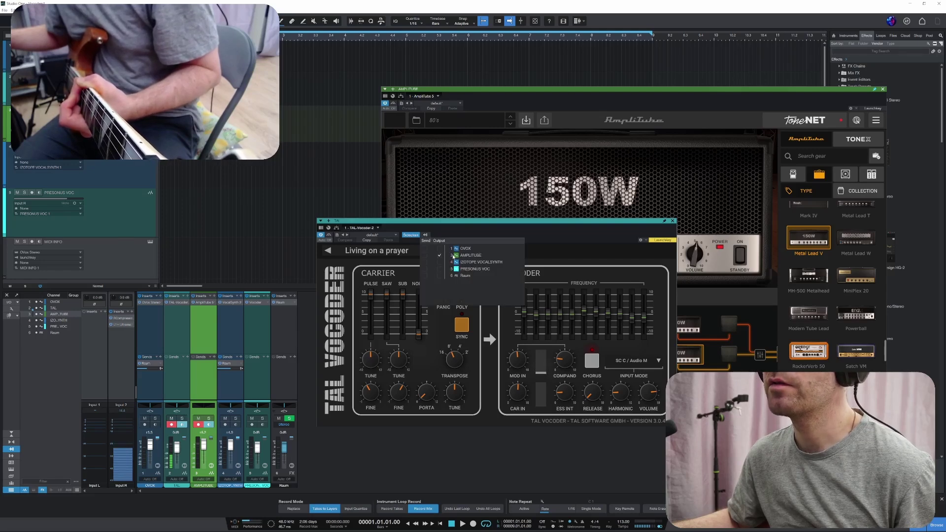
click(474, 232)
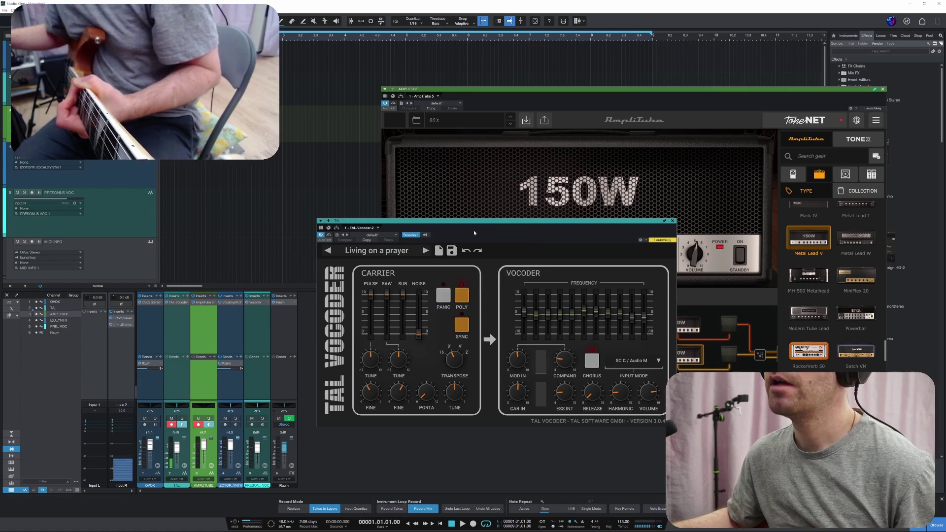
click(657, 362)
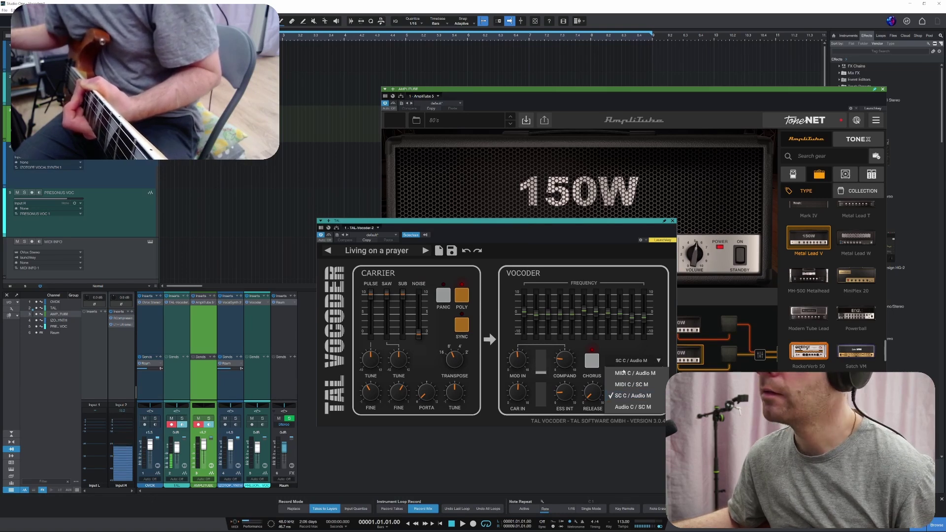
Review the input modes and confirm the TAL Vocoder's sidechain source is AMPLITUBE.
drag(615, 221, 590, 217)
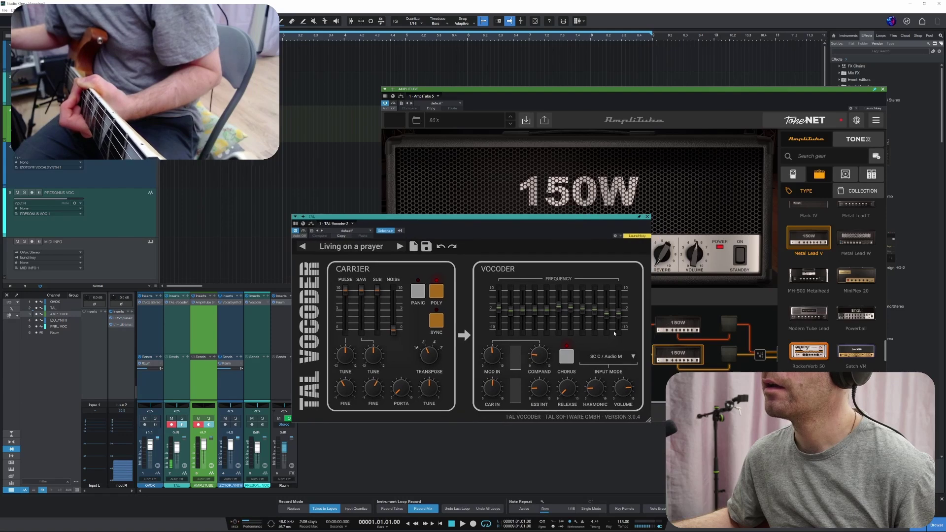
click(614, 356)
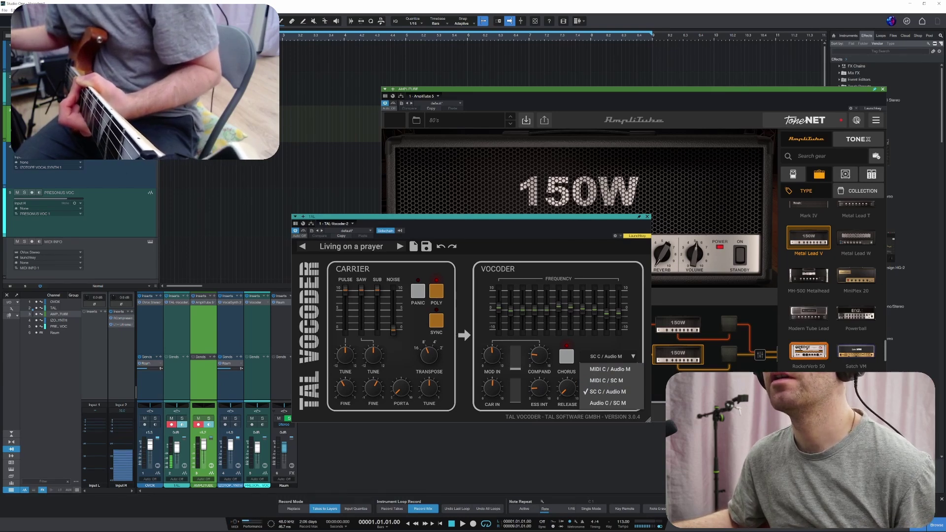
click(177, 380)
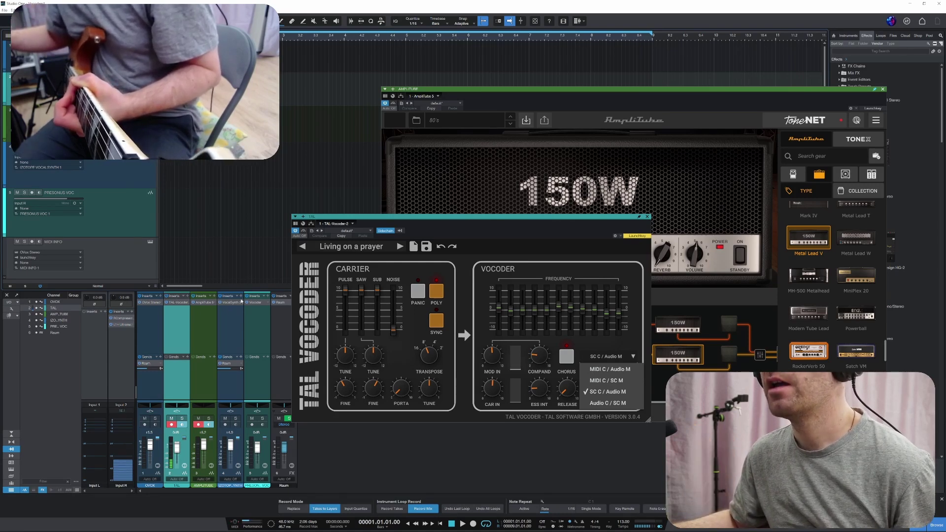
click(399, 231)
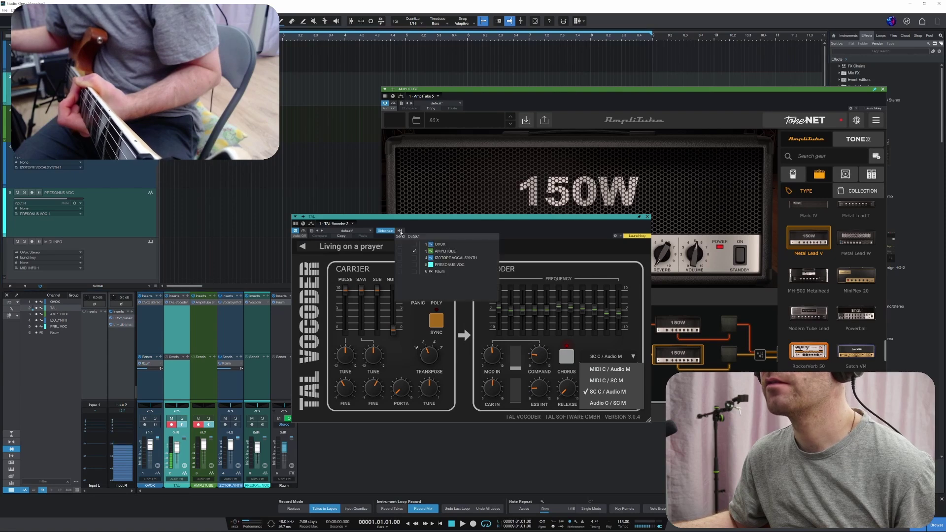
click(454, 229)
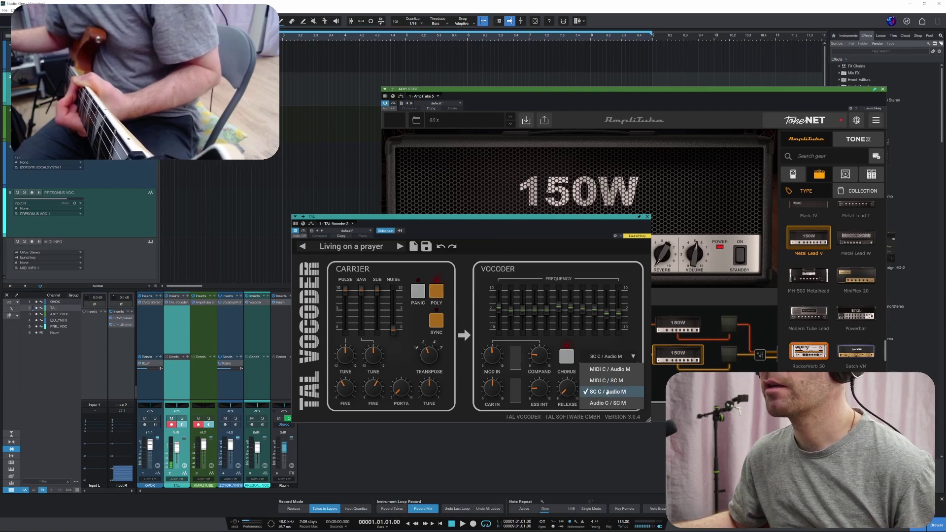
Keep SC C / Audio M input mode, disarm the TAL channel, and close the vocoder.
click(631, 357)
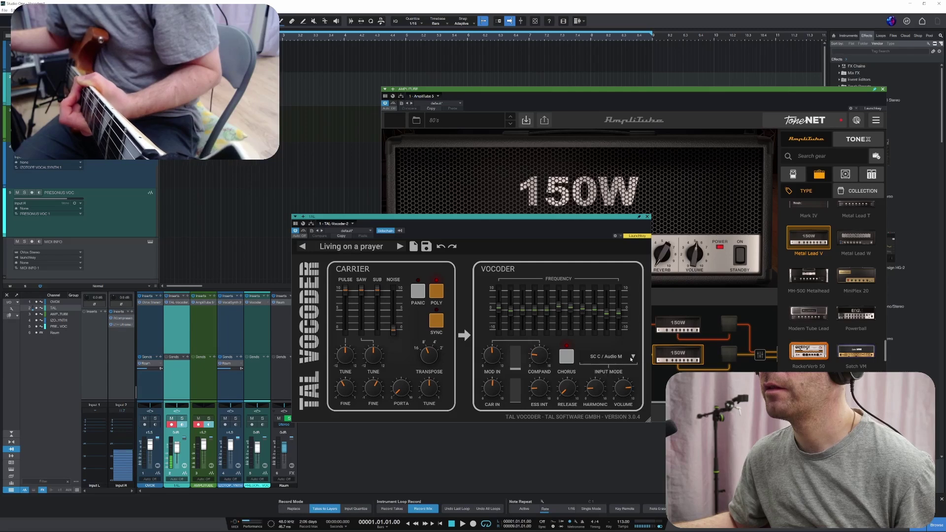
click(630, 358)
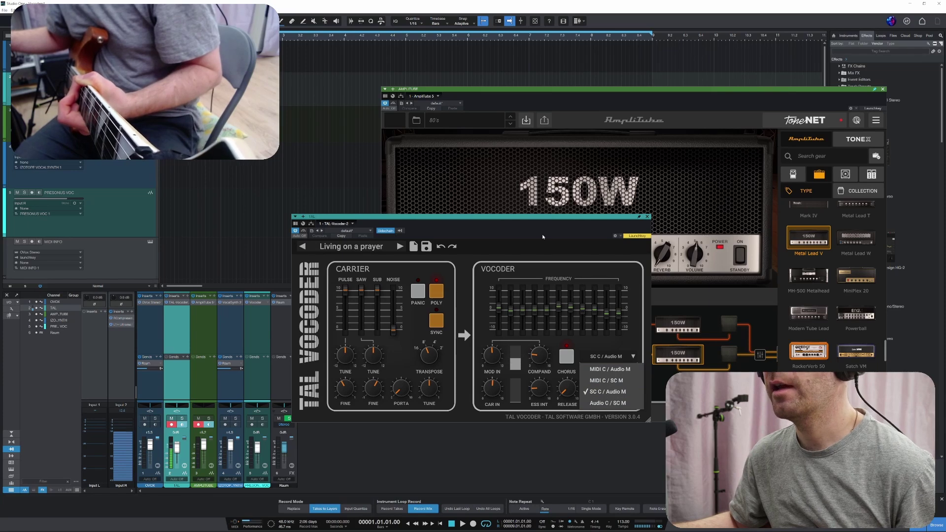
click(619, 356)
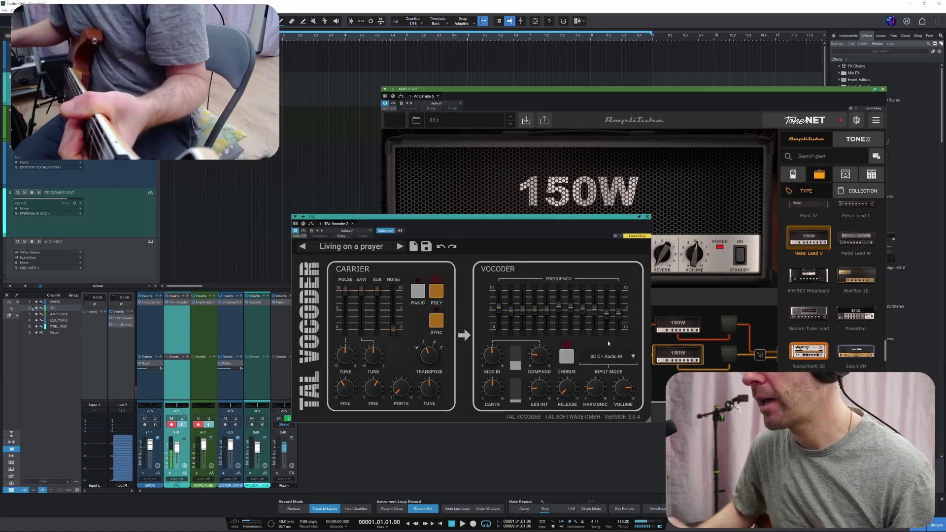
click(171, 424)
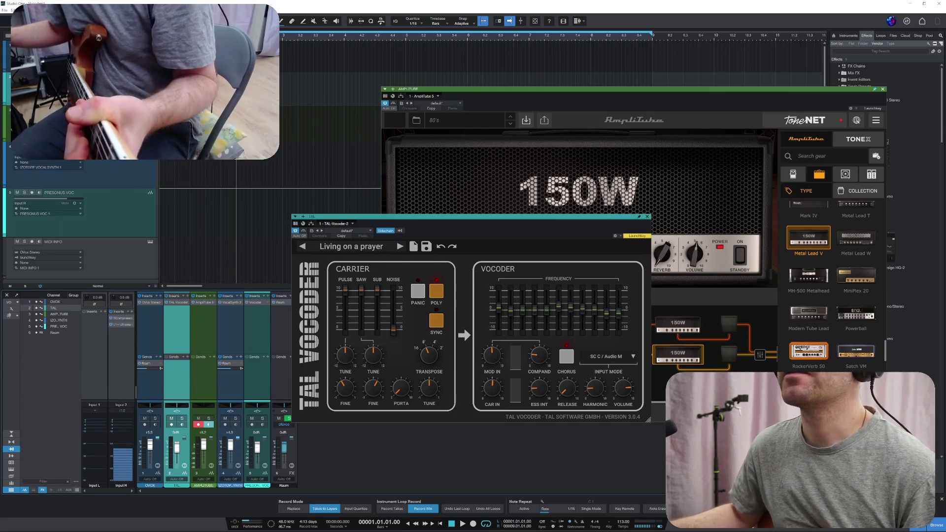
click(648, 217)
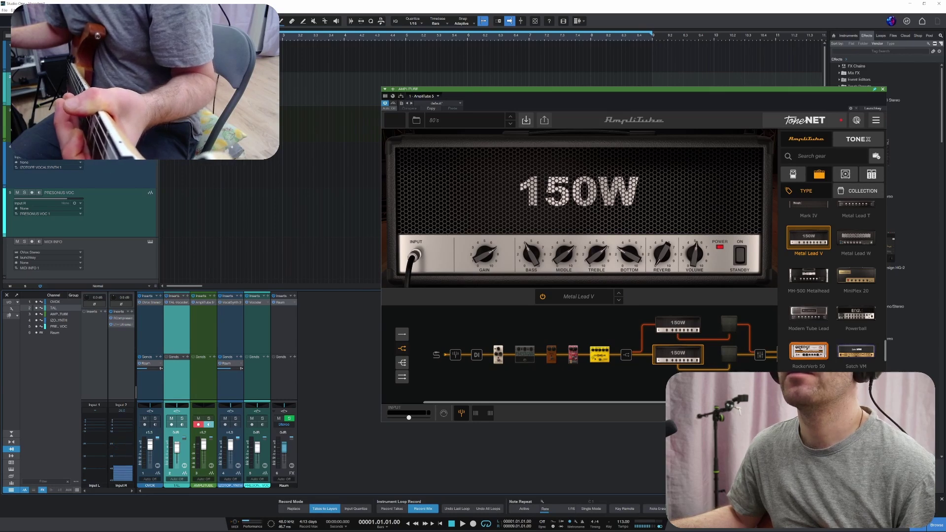
Open the OVox Stereo plugin on the OVOX channel and check its sidechain source.
click(150, 345)
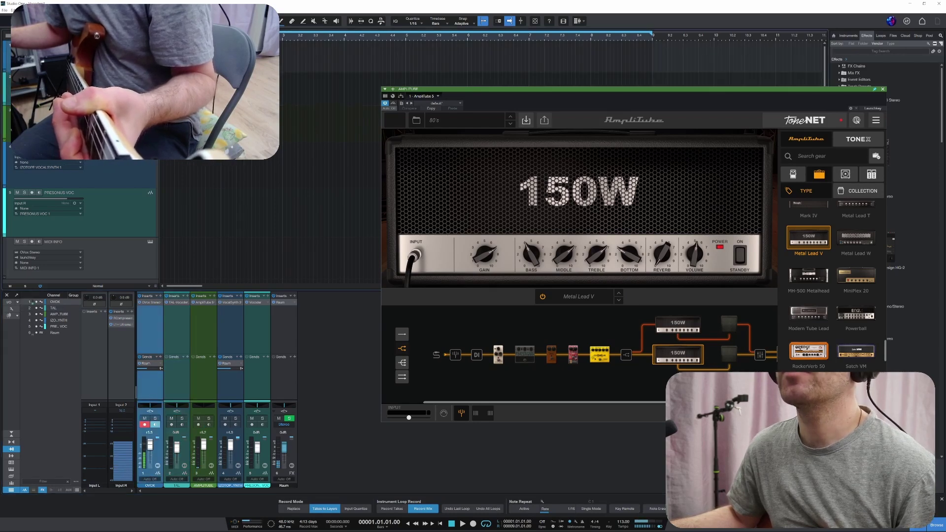
click(153, 302)
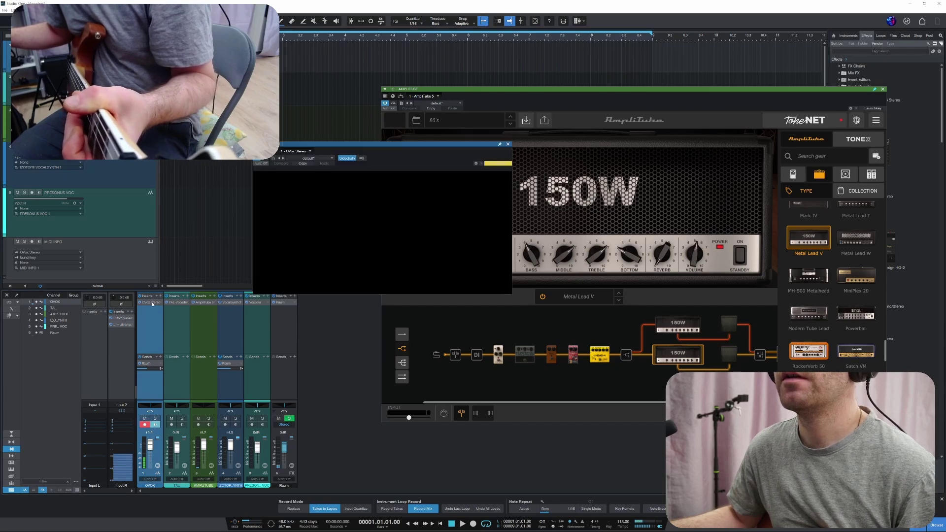
click(362, 158)
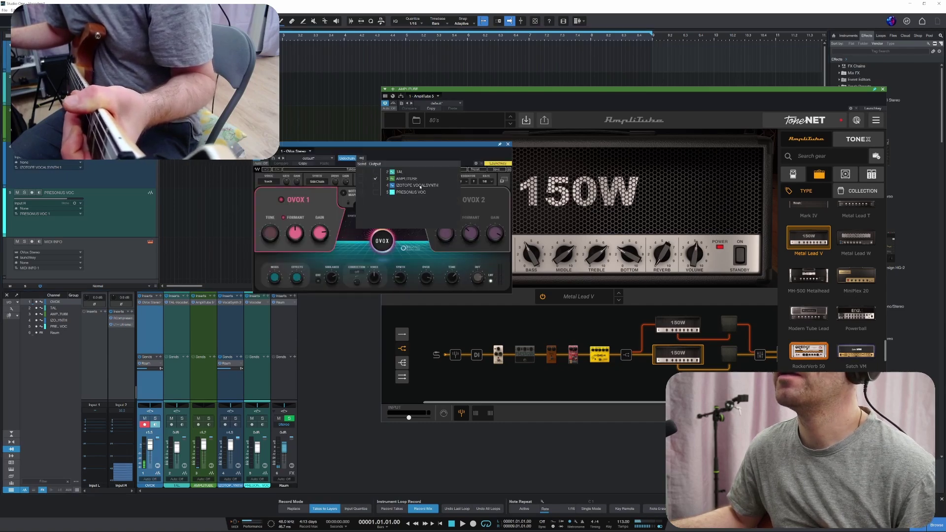
click(429, 158)
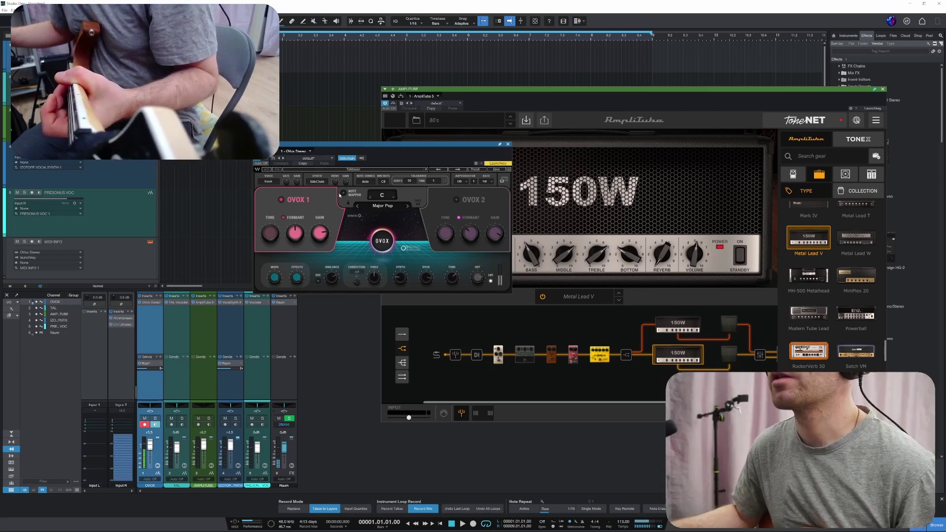
click(155, 424)
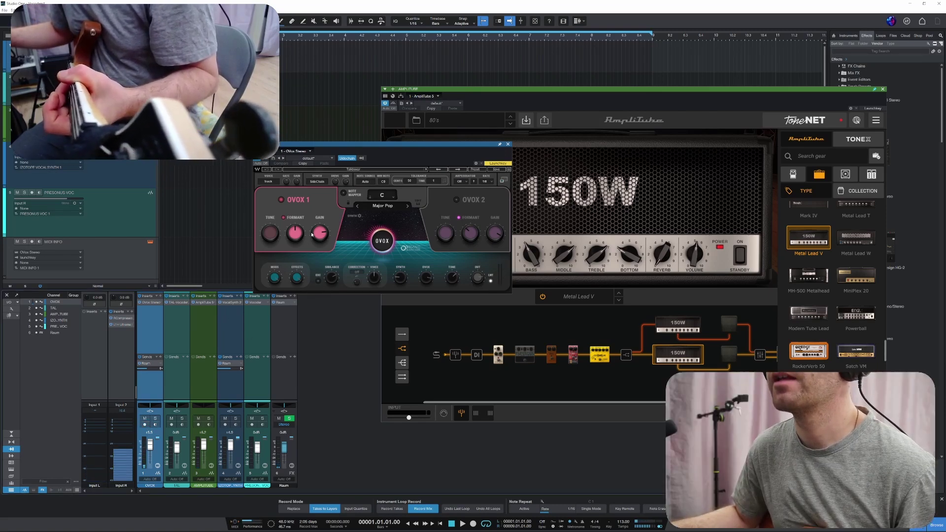
click(361, 158)
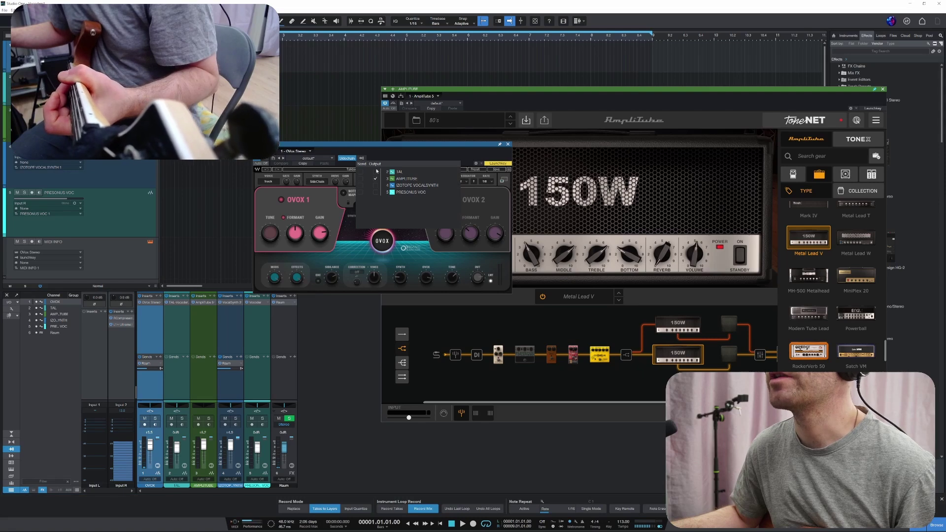
click(377, 153)
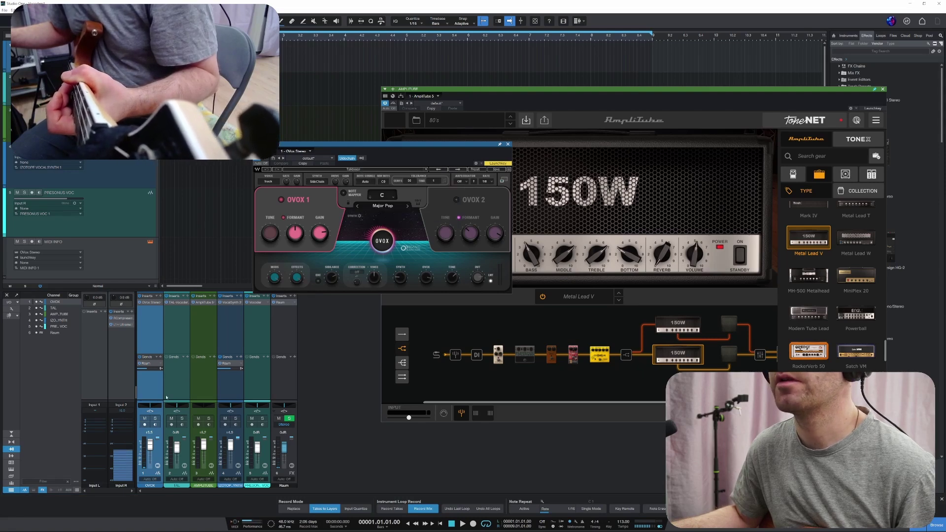
Arm and monitor the AmpliTube guitar channel, leaving the OVOX channel disarmed.
click(145, 424)
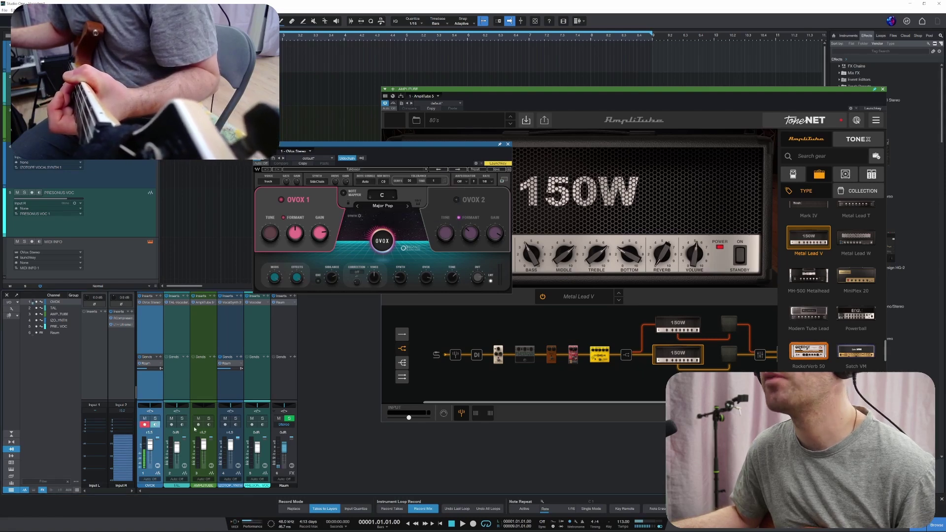
click(198, 424)
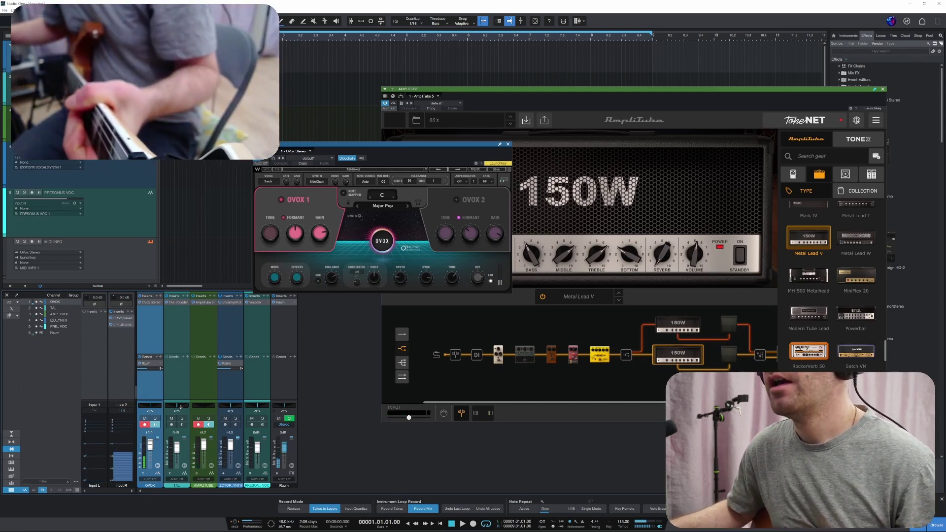
click(145, 425)
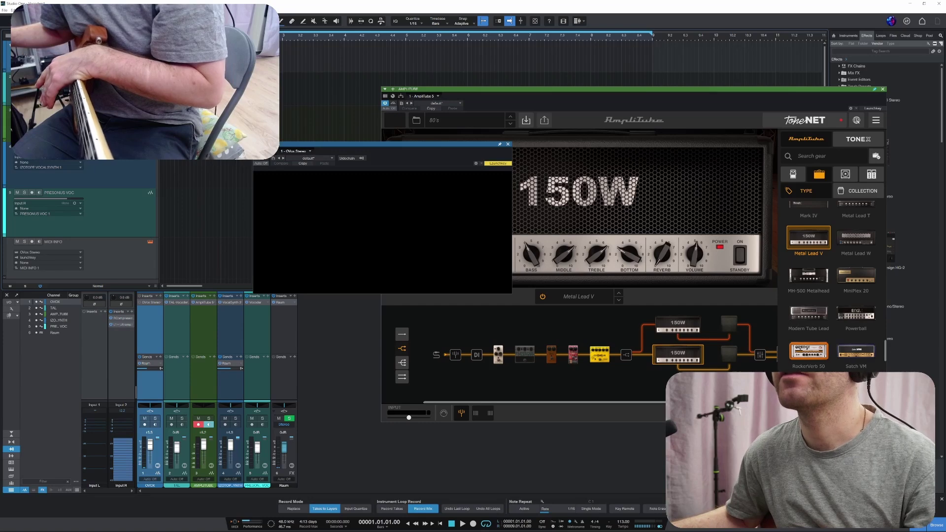
Arm the VocalSynth and AmpliTube tracks, and set VocalSynth's sidechain input to AMPLITUBE.
click(84, 174)
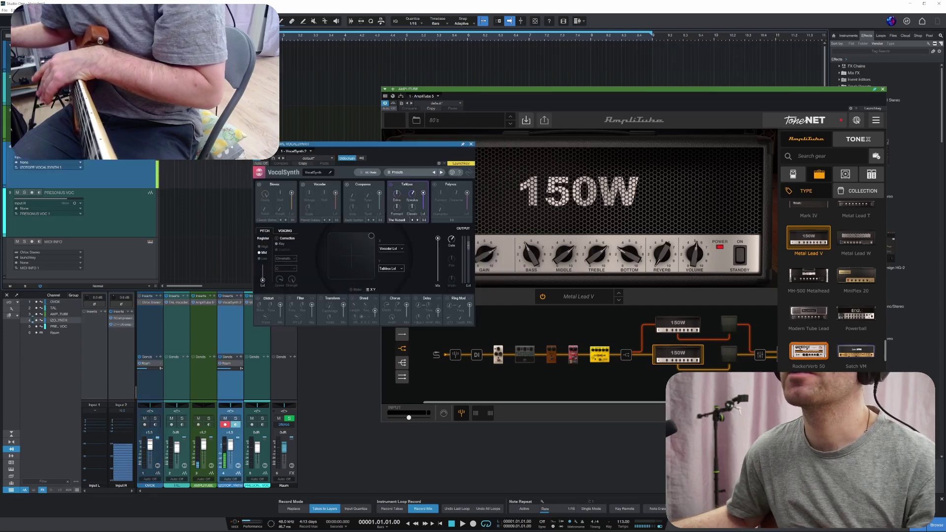
click(32, 100)
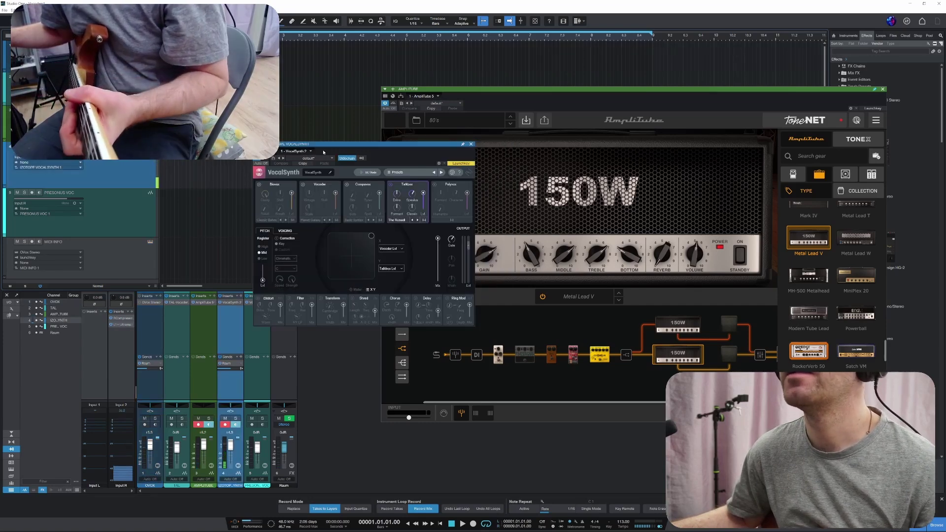
click(362, 158)
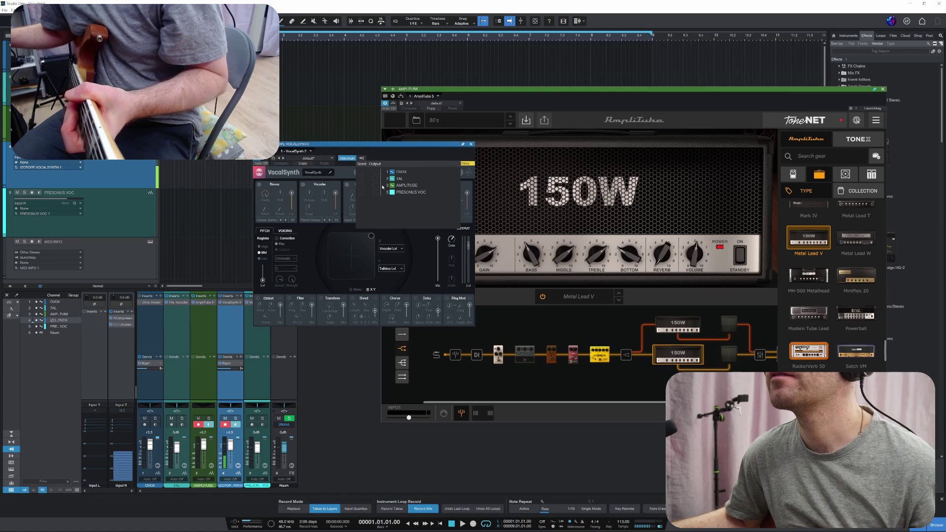
click(375, 187)
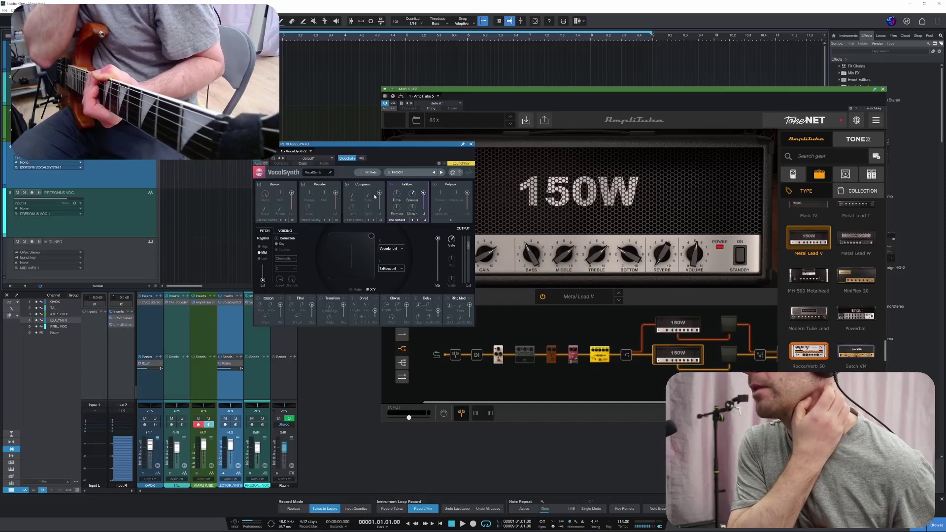
Switch VocalSynth 2 to MIDI mode and turn off its sidechain input.
click(369, 172)
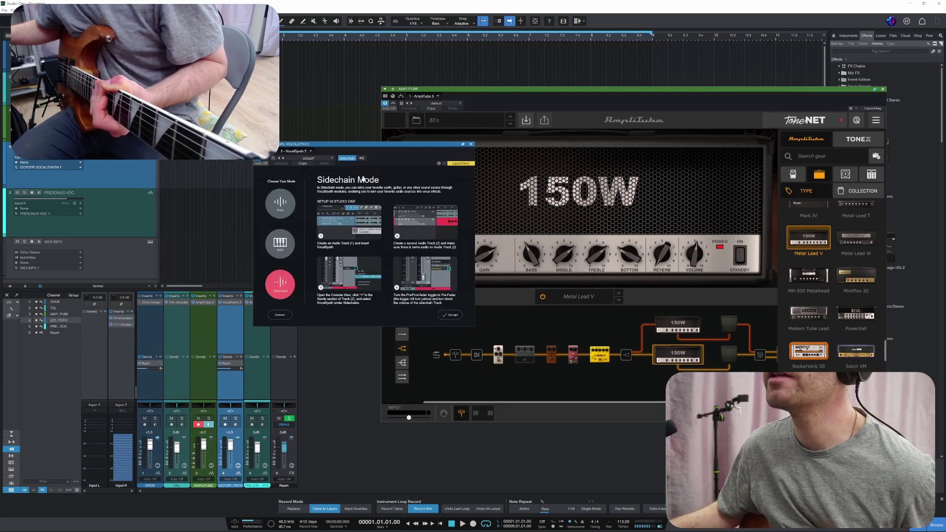
click(281, 242)
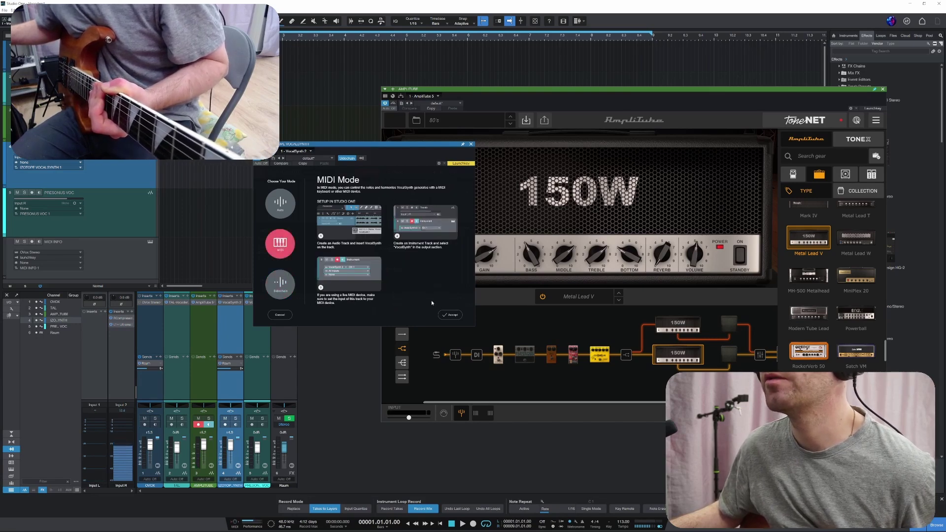
click(450, 315)
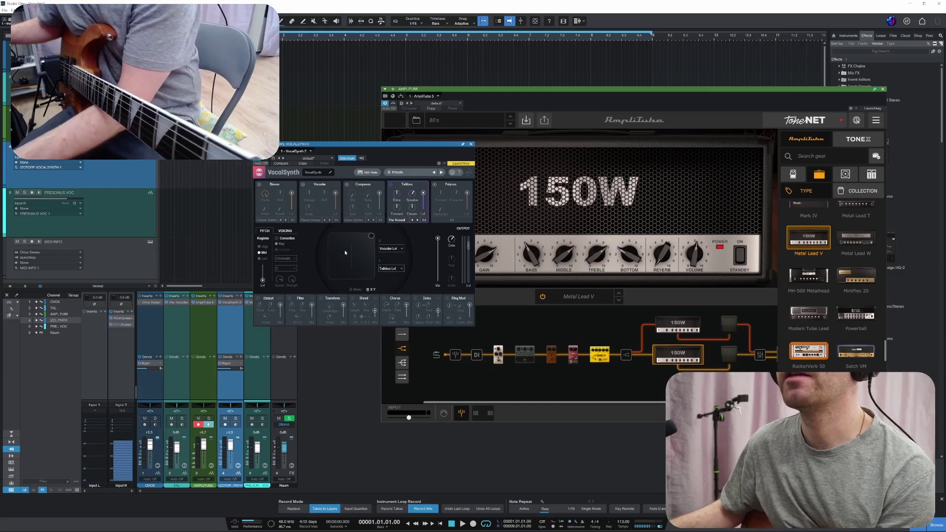
click(353, 160)
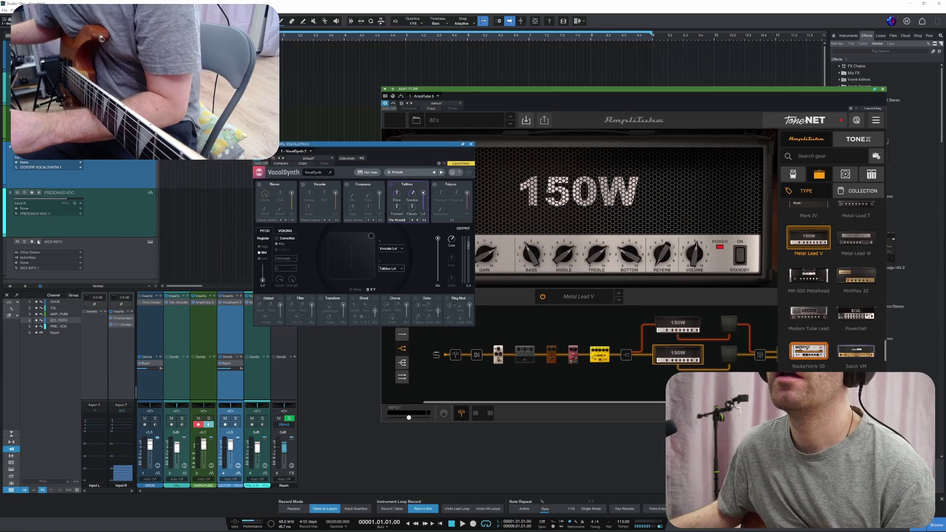
Arm the MIDI INFO track and route its output to VocalSynth 2.
click(32, 241)
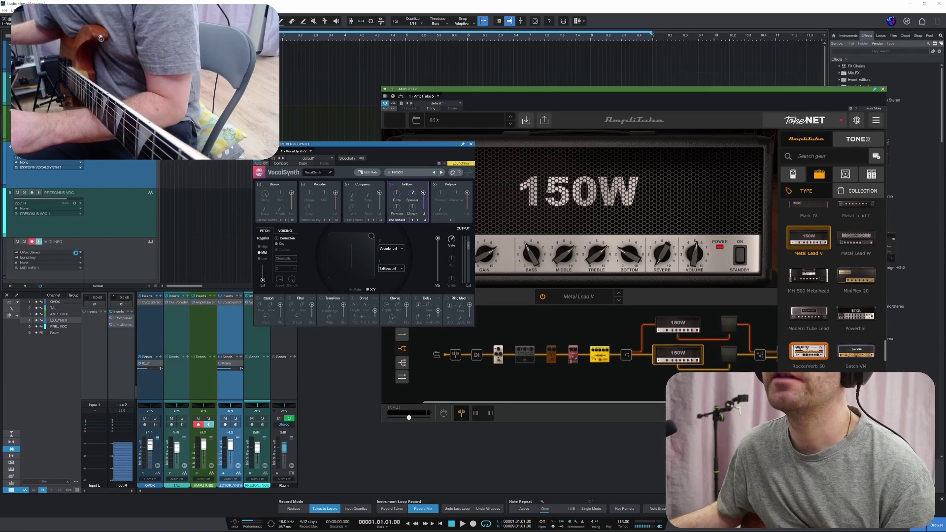
click(76, 253)
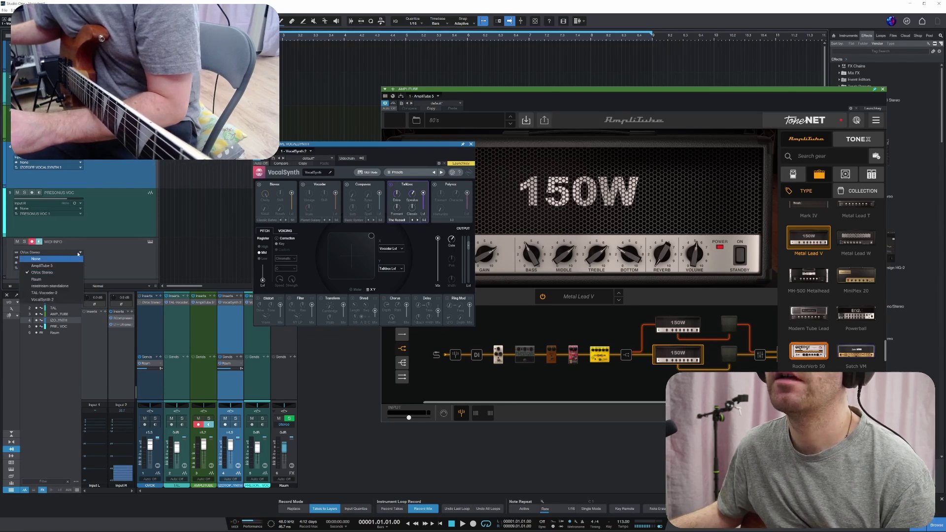
click(66, 300)
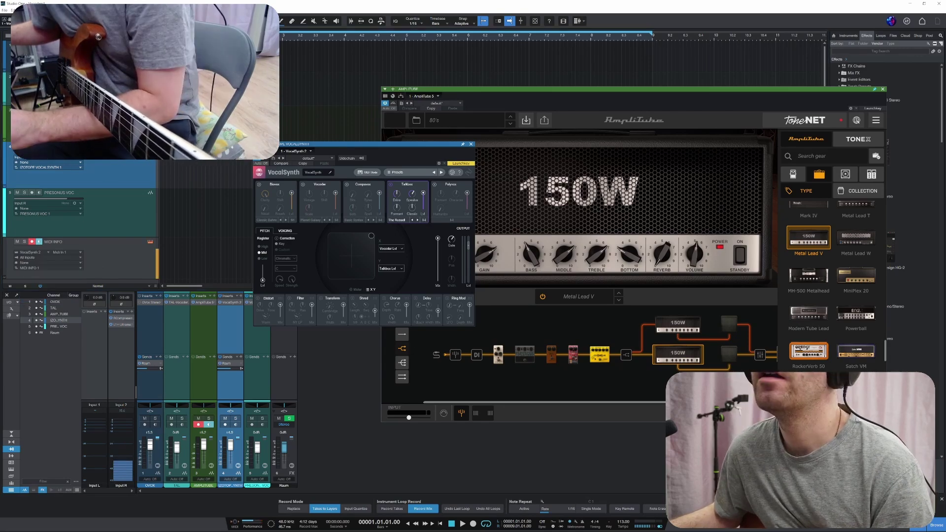
key(Down)
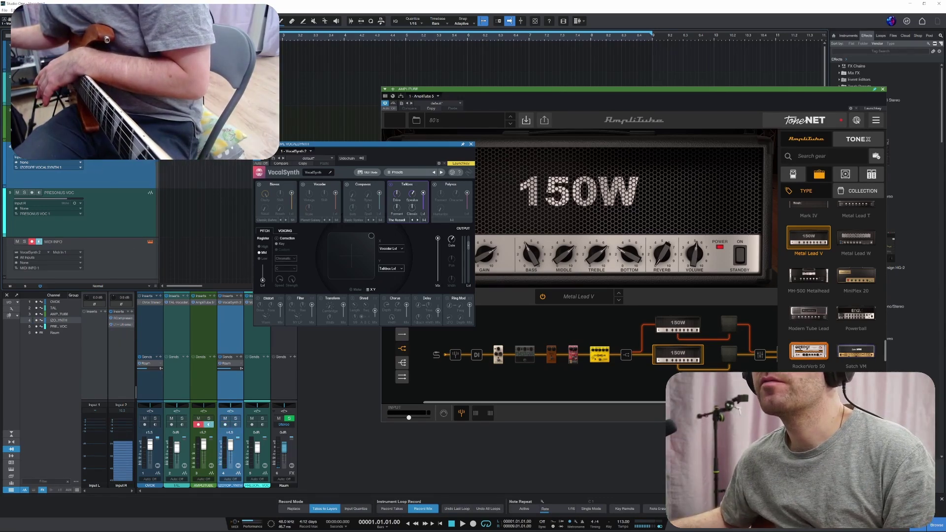
Select PRESONUS VOC and set its Vocoder's sidechain input to AMPLITUBE.
click(91, 198)
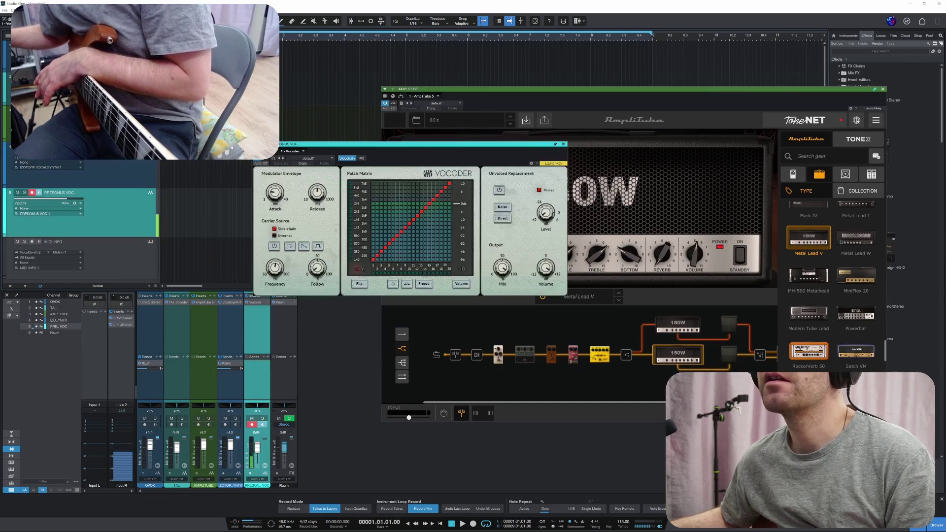
click(361, 158)
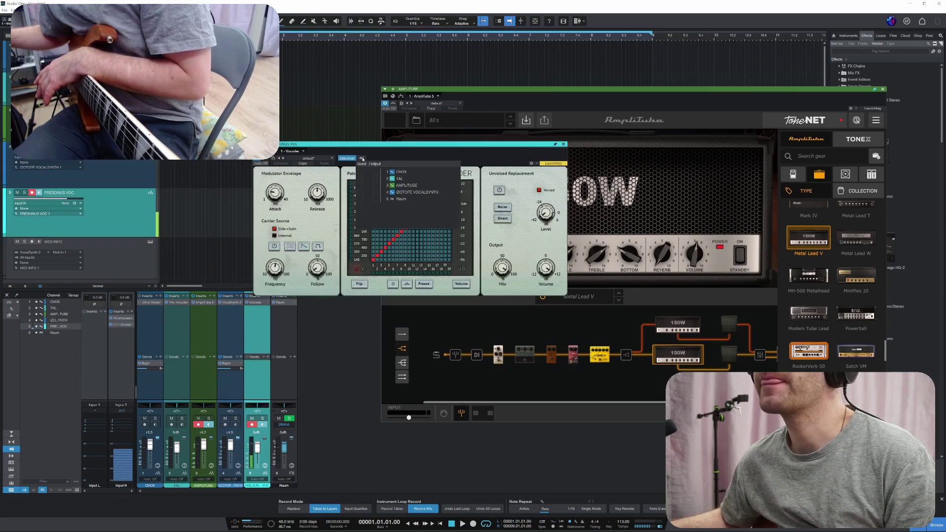
click(389, 185)
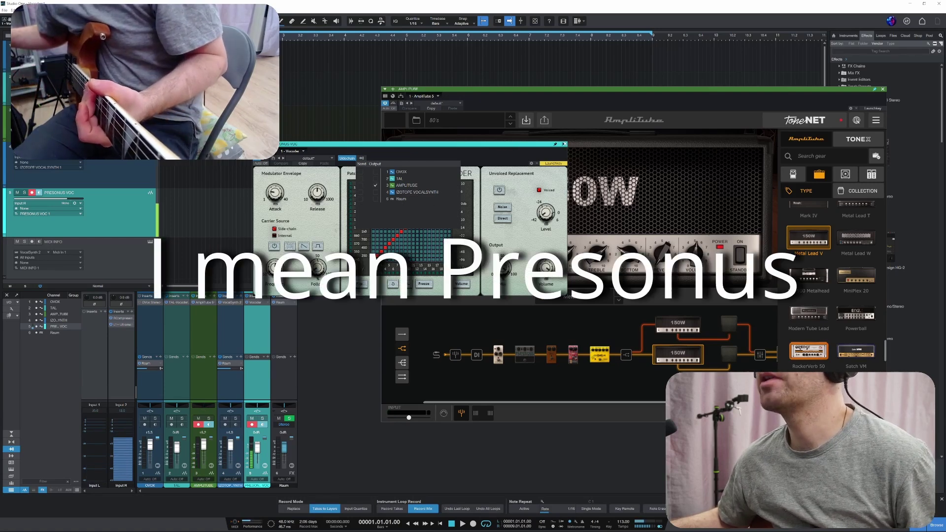
click(461, 168)
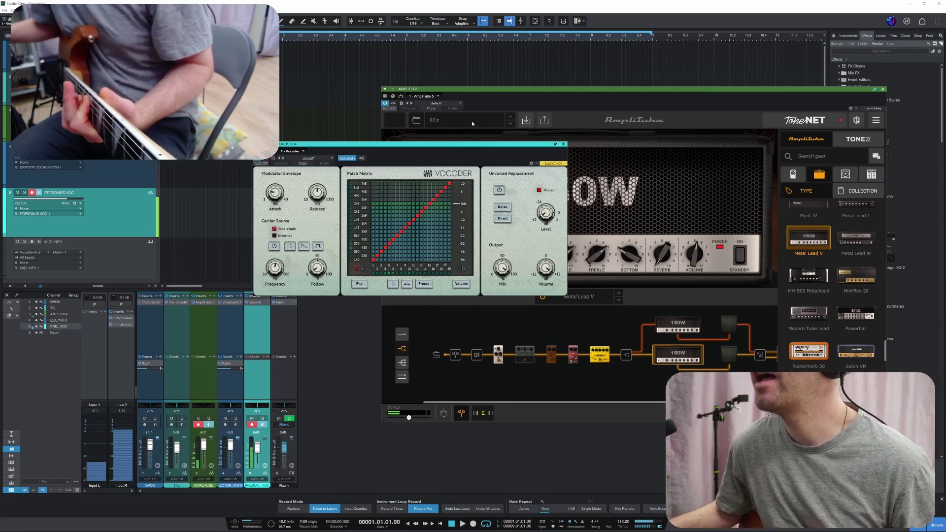
Keep the Vocoder on its default preset and bring up the channel's send destinations.
click(325, 158)
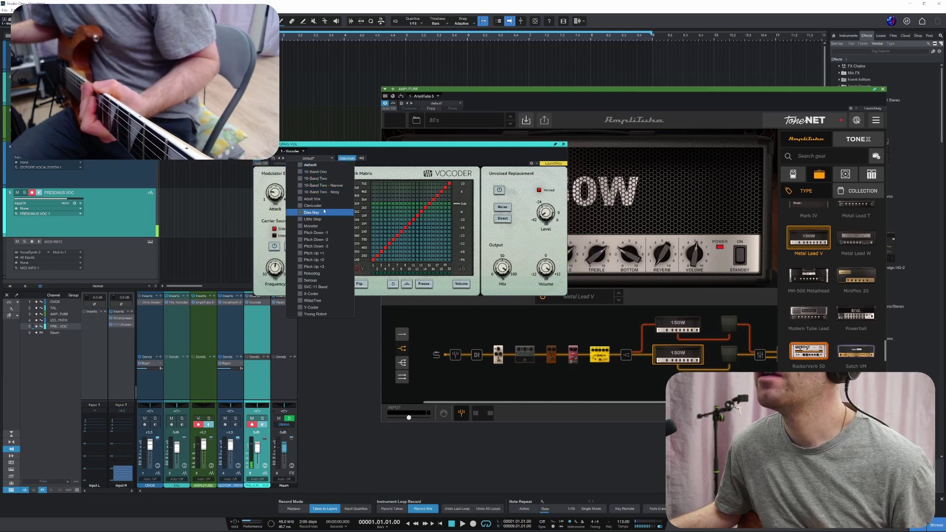
click(384, 164)
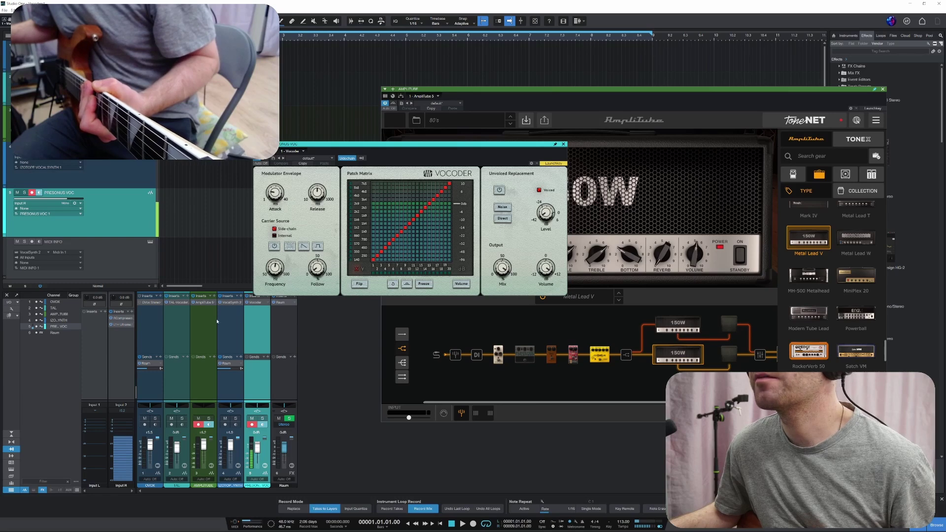
click(267, 357)
Add a Raum send to PRESONUS VOC, disarm AmpliTube and PRESONUS VOC, and recheck the sidechain.
click(276, 378)
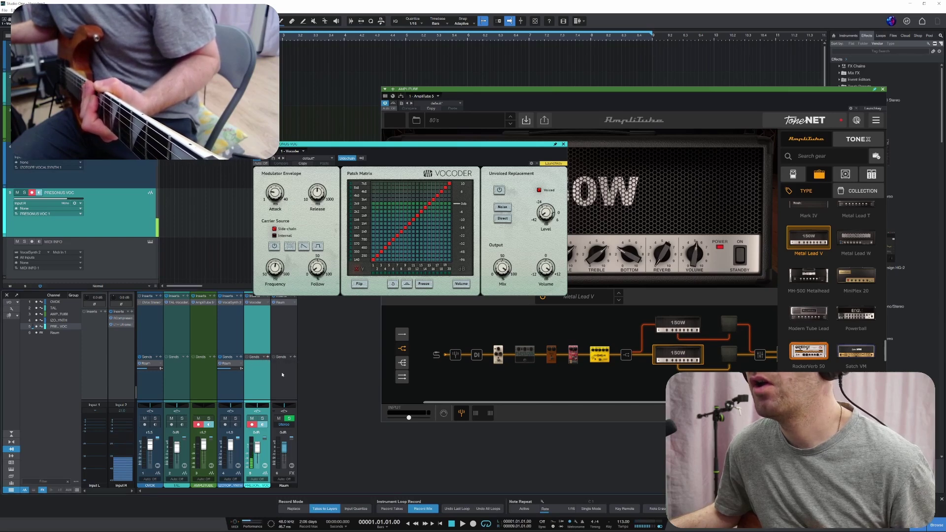
mouse_move(255, 370)
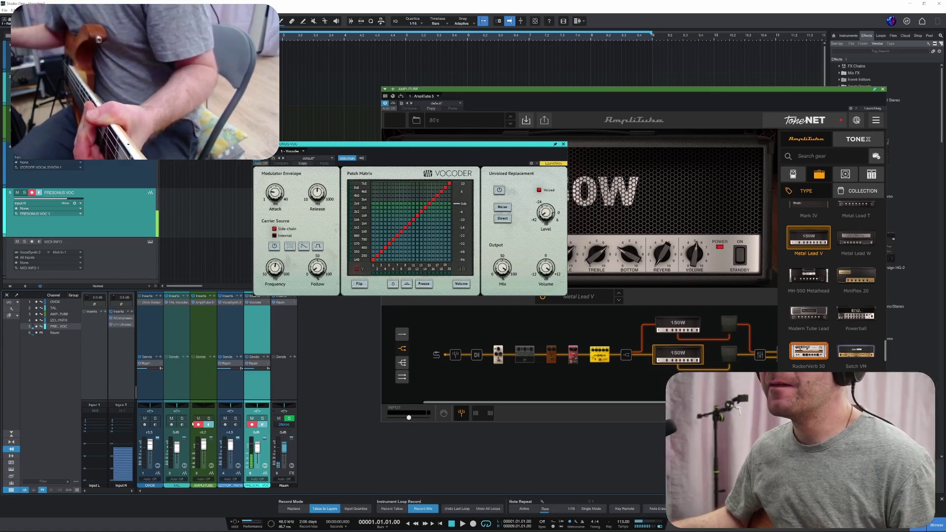
click(197, 424)
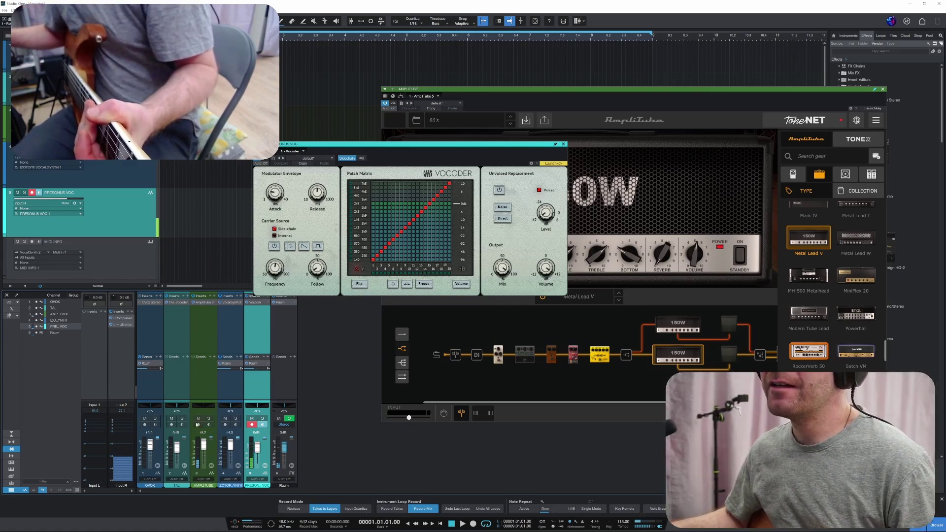
click(252, 424)
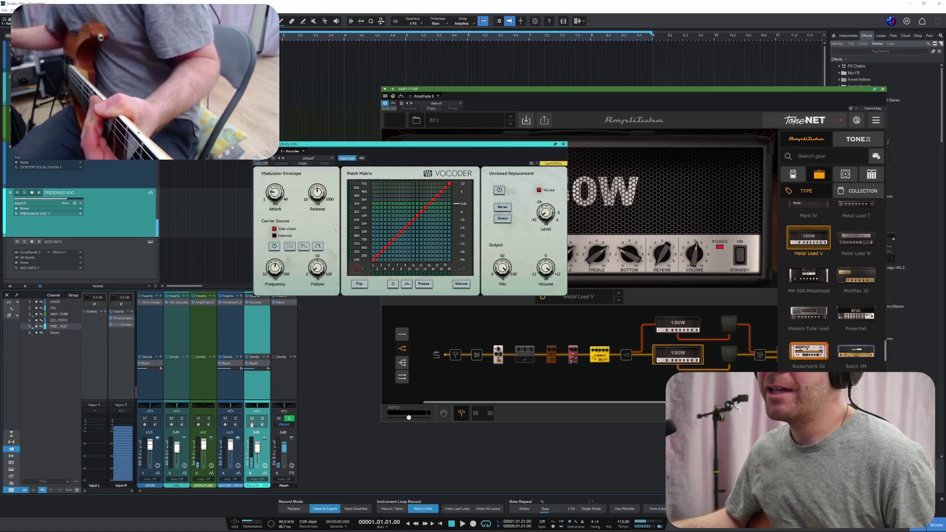
click(361, 159)
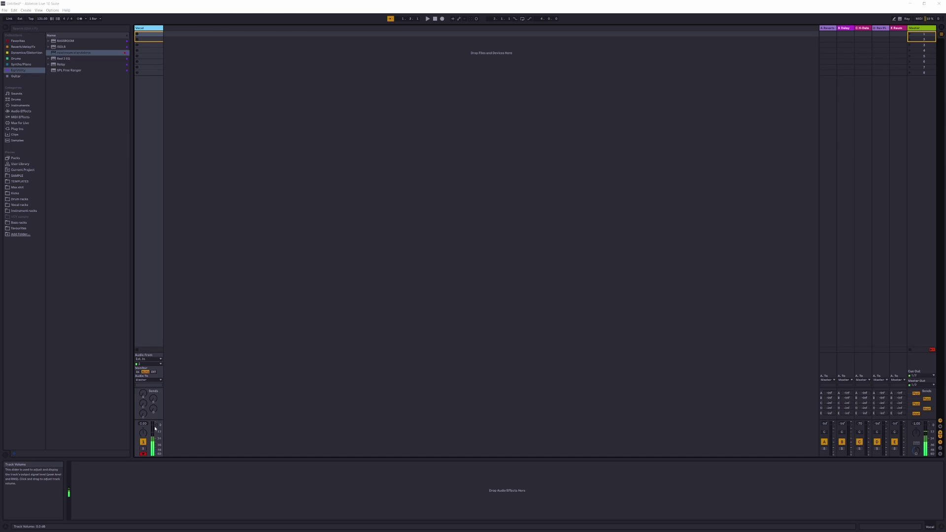
Add the Vocoder audio effect to the Vocal track and set its monitoring to Off.
click(15, 111)
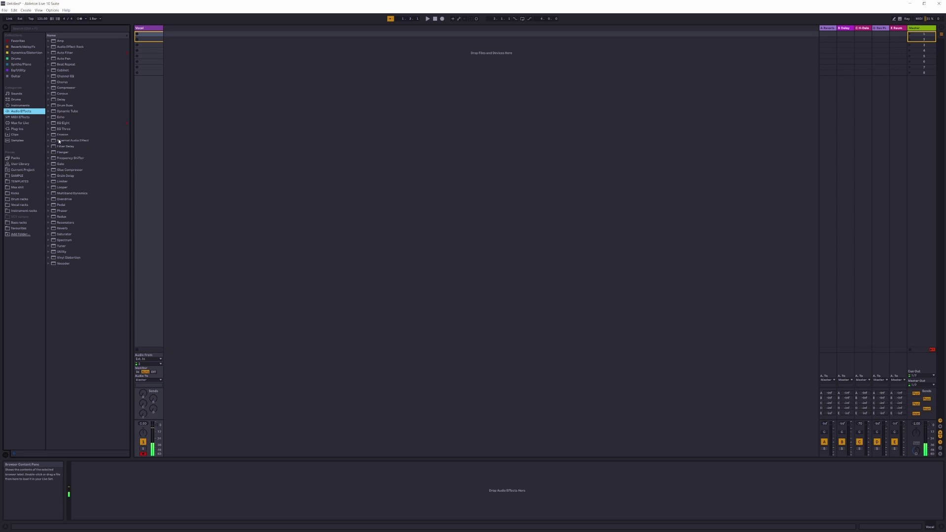
click(49, 264)
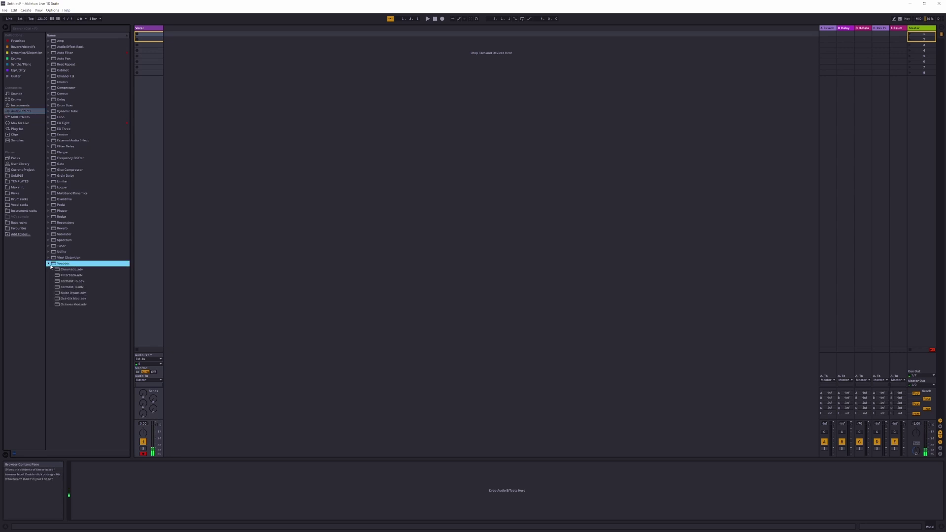
click(48, 264)
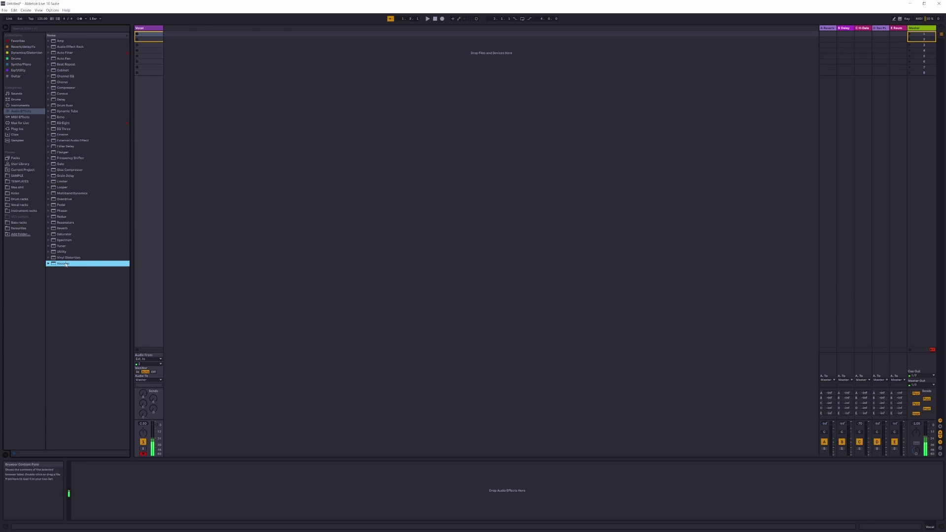
drag(71, 264, 157, 505)
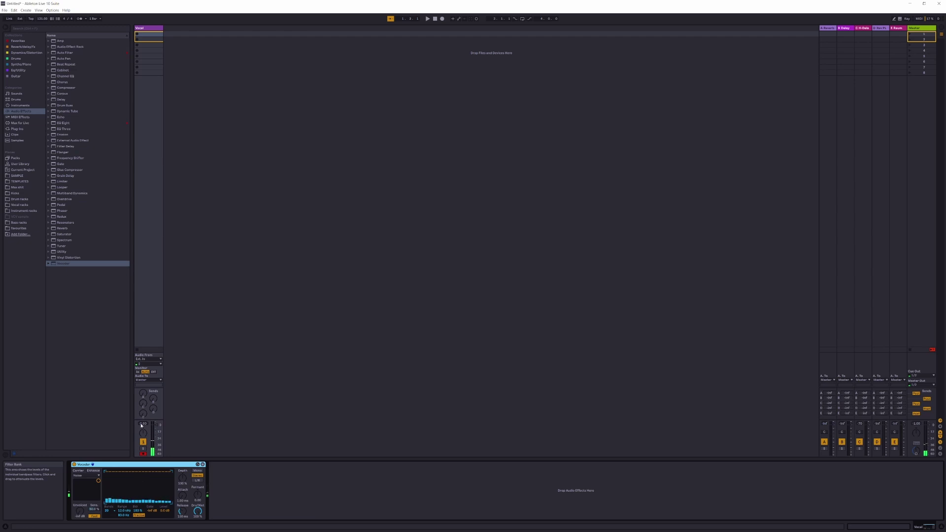
click(154, 372)
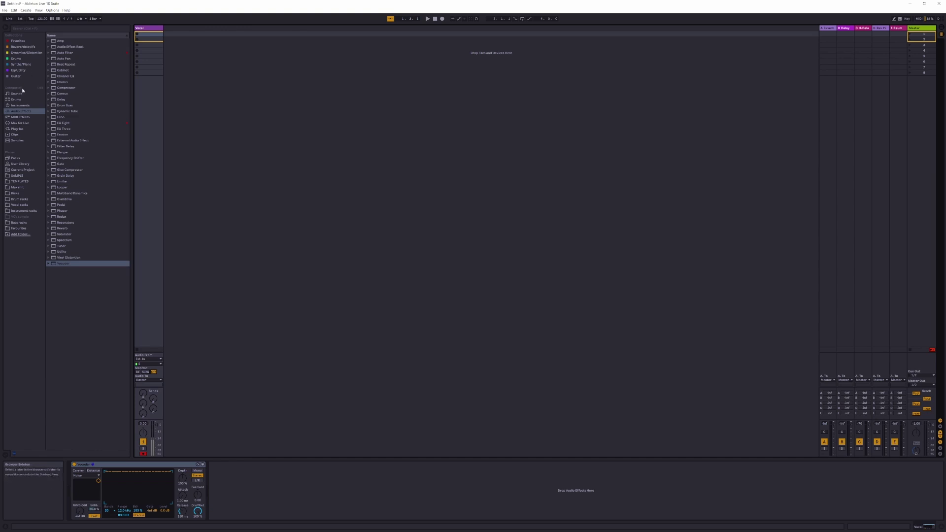
Browse the installed plug-ins' Guitar collection and pick AmpliTube.
click(17, 128)
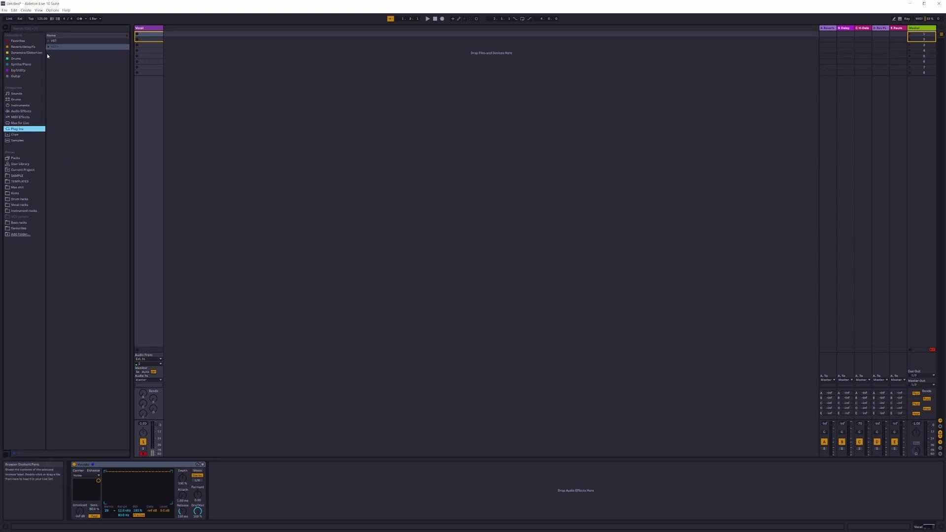
click(24, 77)
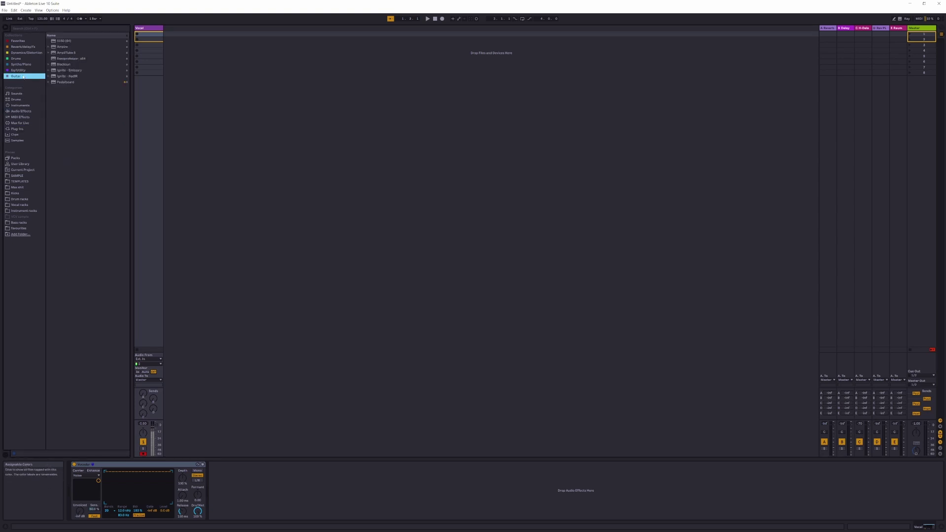
click(75, 52)
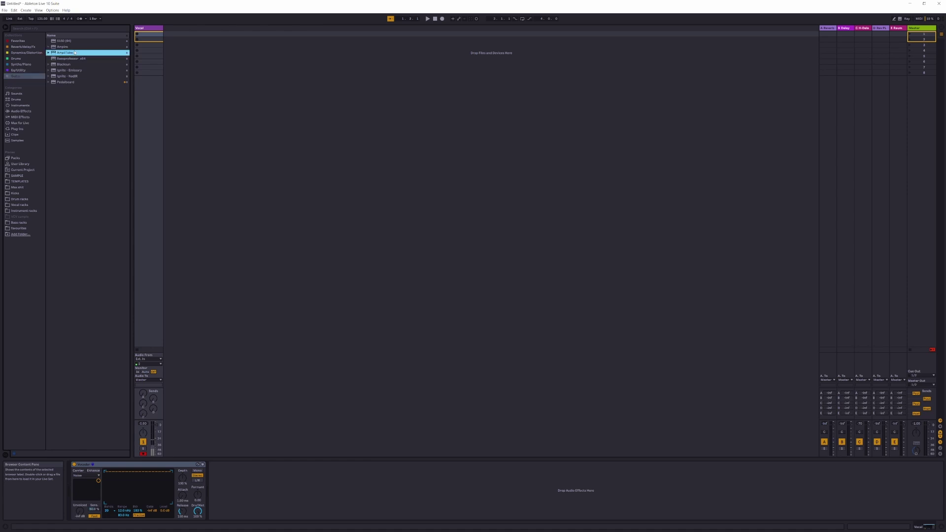
Create a new audio track running AmpliTube 5, silence it, and show the Vocal Vocoder.
drag(75, 53, 226, 34)
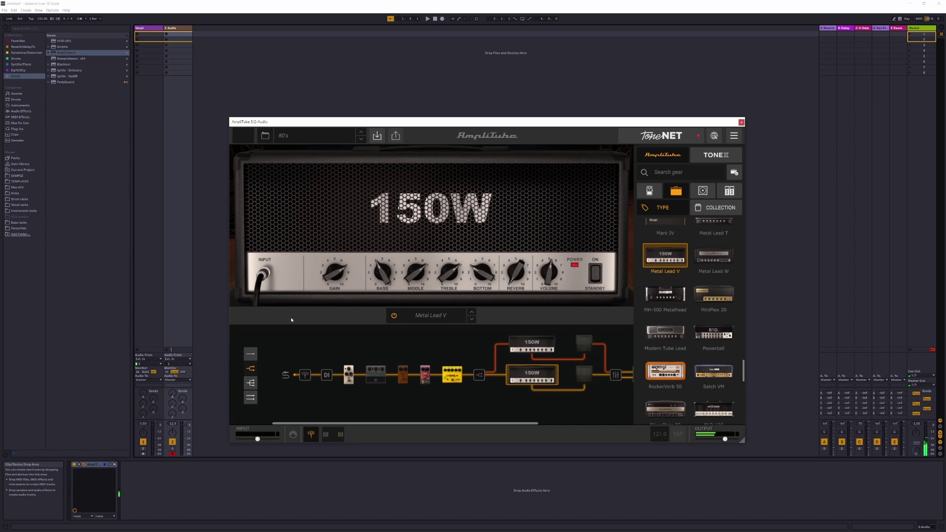
click(172, 441)
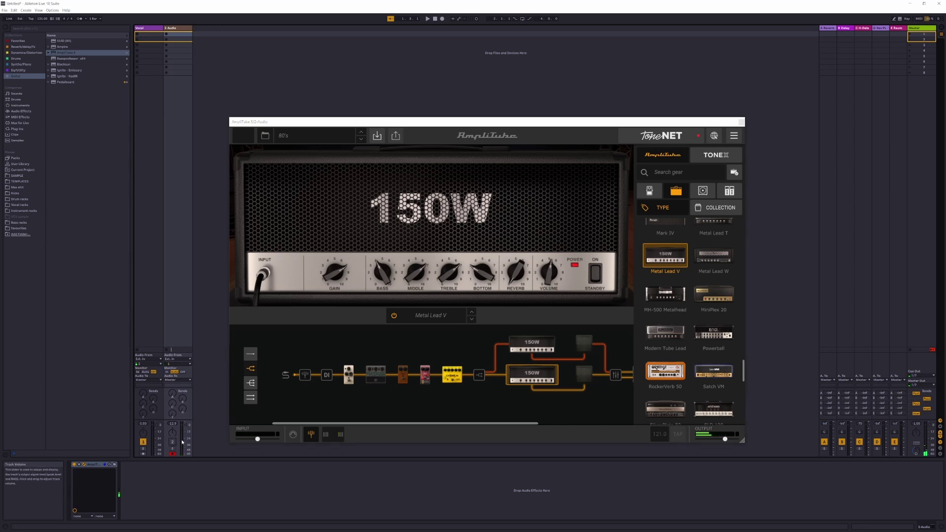
click(143, 446)
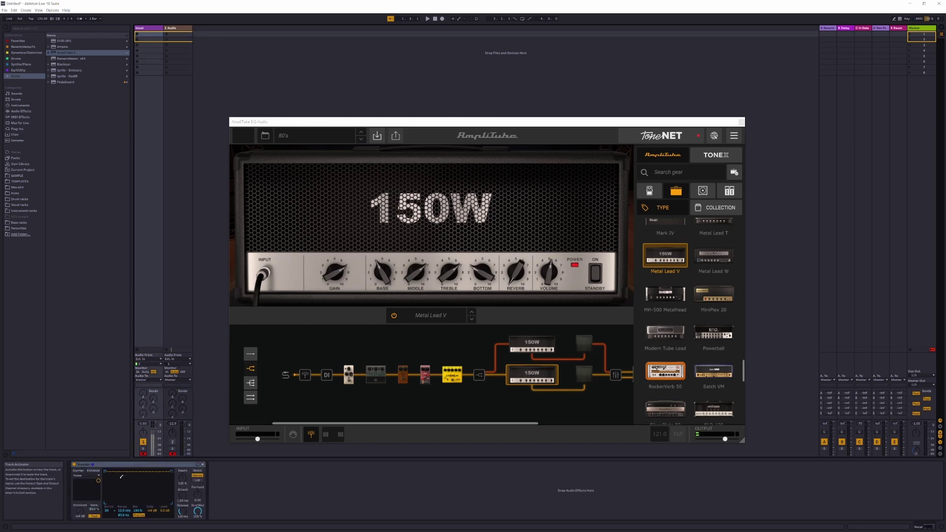
Set the Vocoder's carrier to External, fed from the AmpliTube audio track.
click(92, 476)
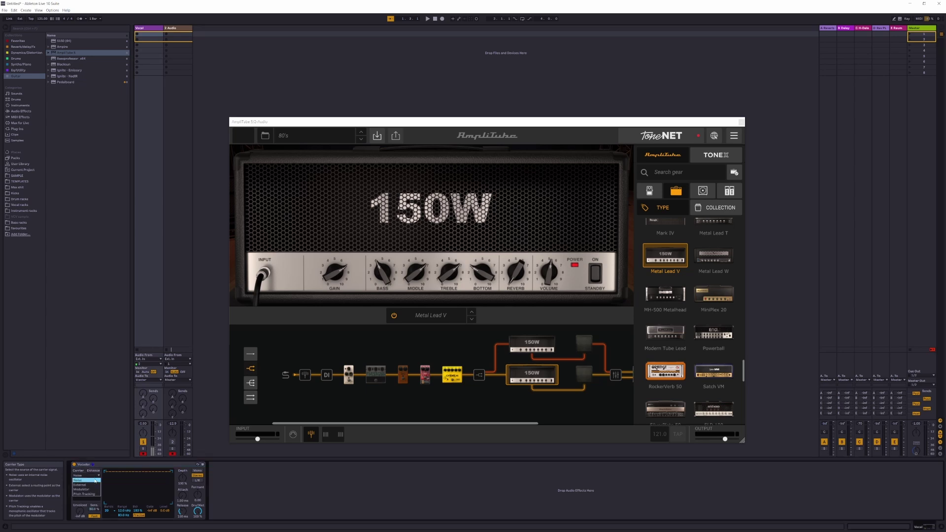
click(92, 481)
click(97, 485)
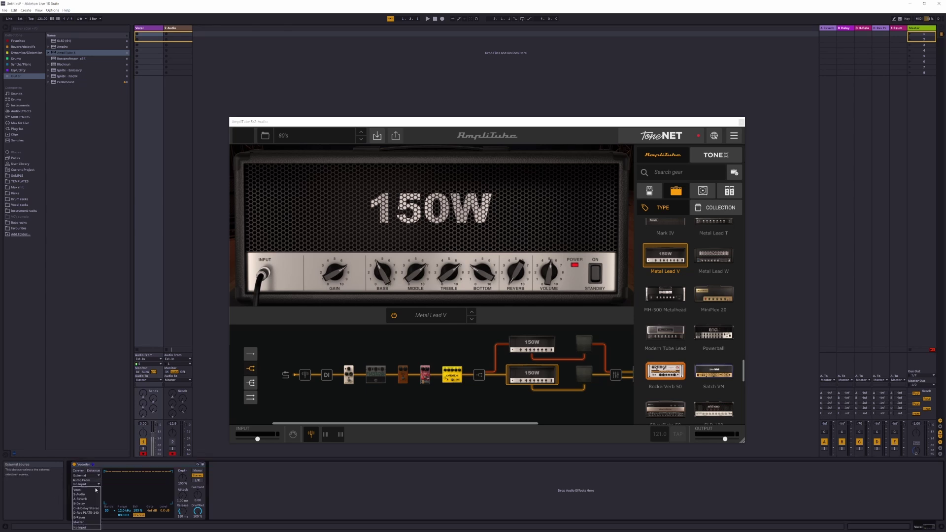
click(91, 494)
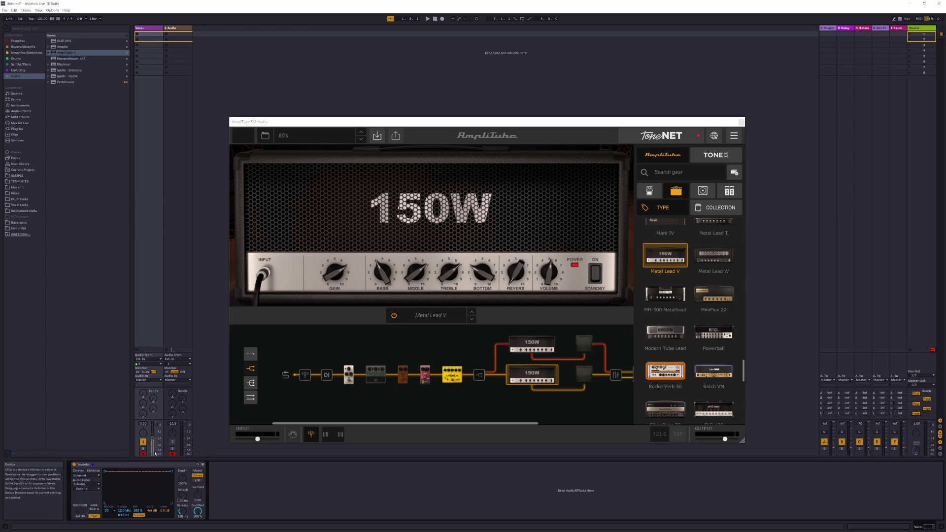
click(146, 372)
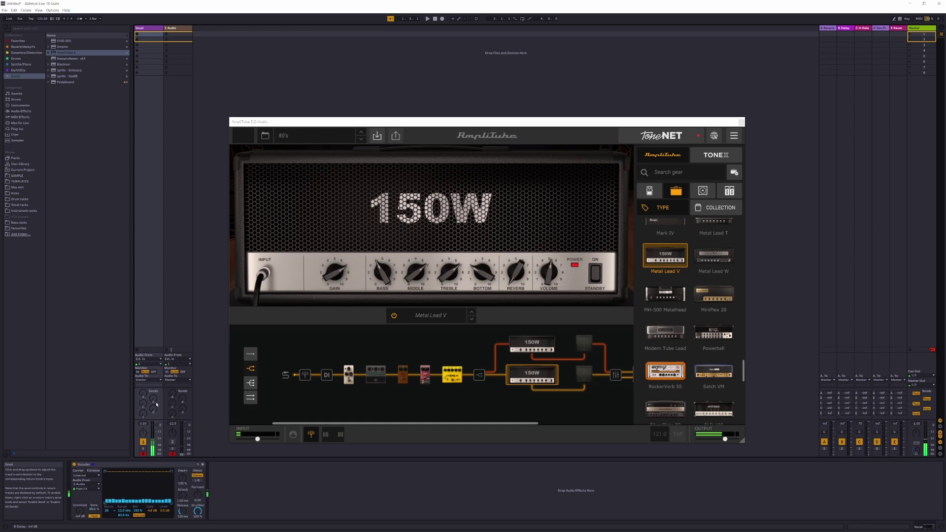
click(155, 372)
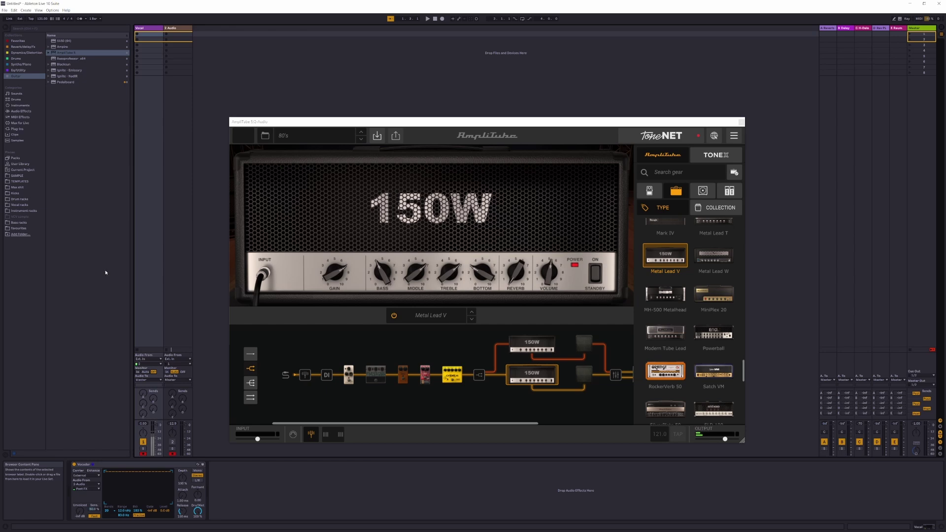
Insert a Limiter, then a Compressor before it, ahead of the Vocal track's Vocoder.
click(25, 111)
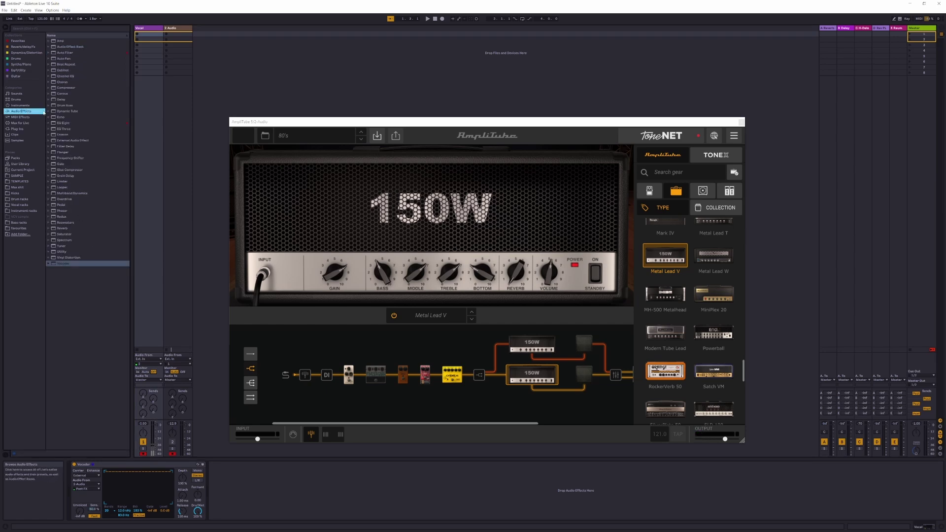
click(62, 182)
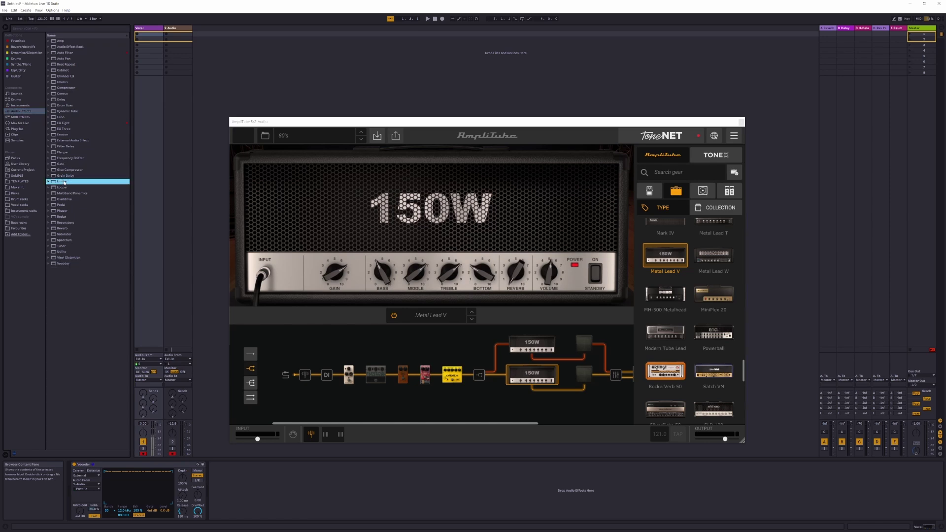
click(84, 472)
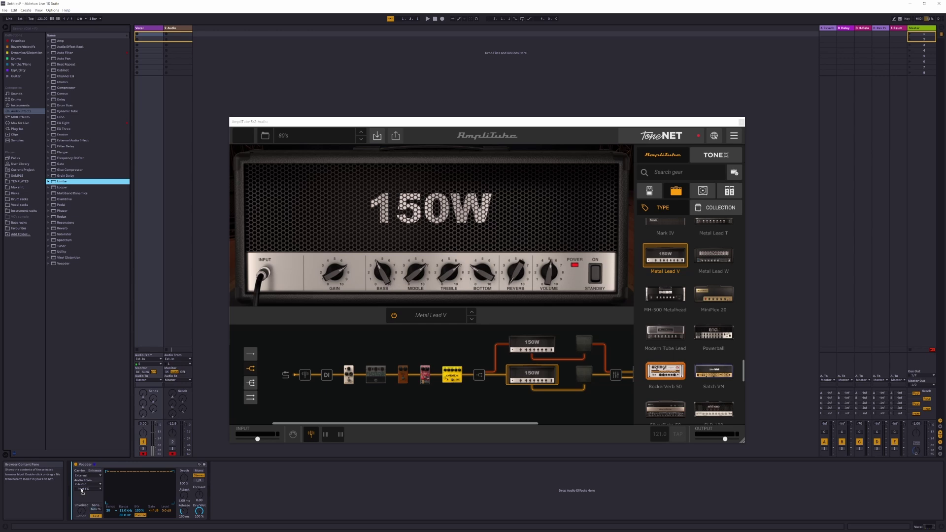
drag(82, 490, 81, 489)
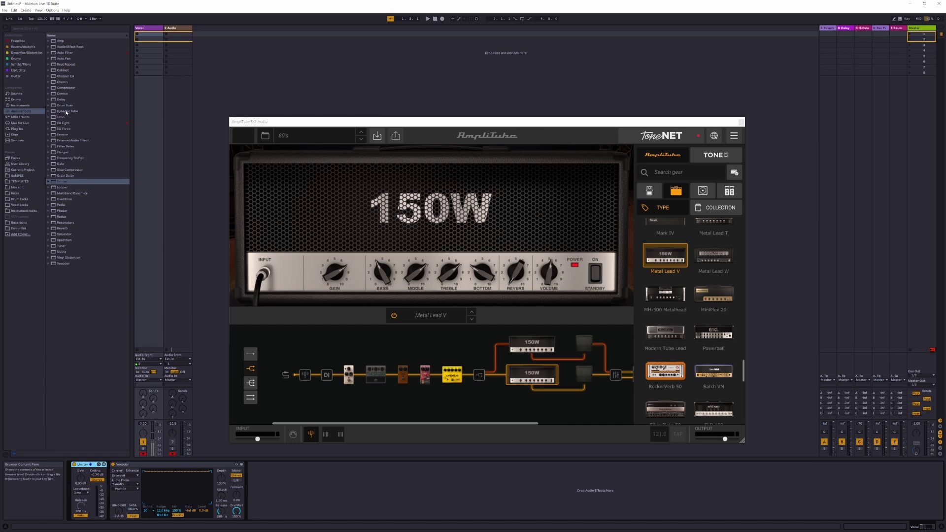
click(64, 88)
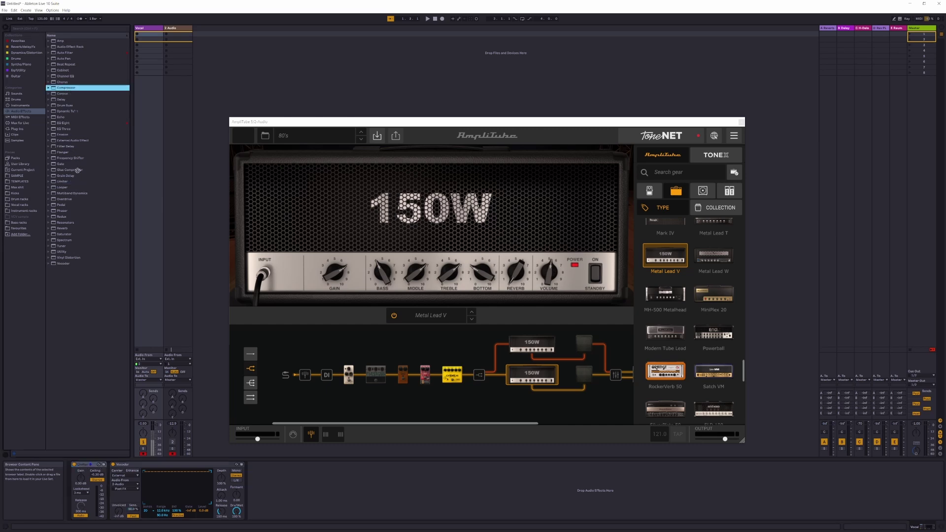
drag(85, 493, 78, 458)
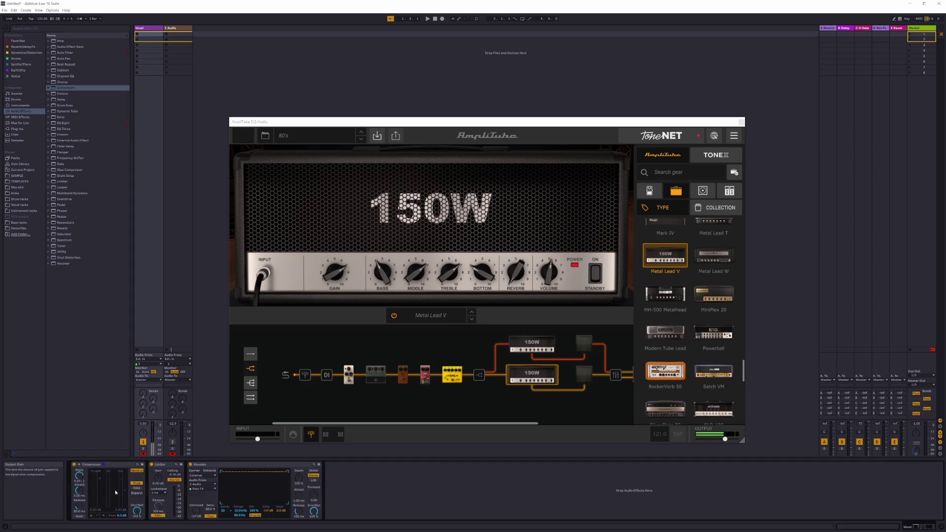
Set Vocal track Monitor to Auto and raise Send D to the PLATE-140 reverb to -4.6 dB.
click(146, 373)
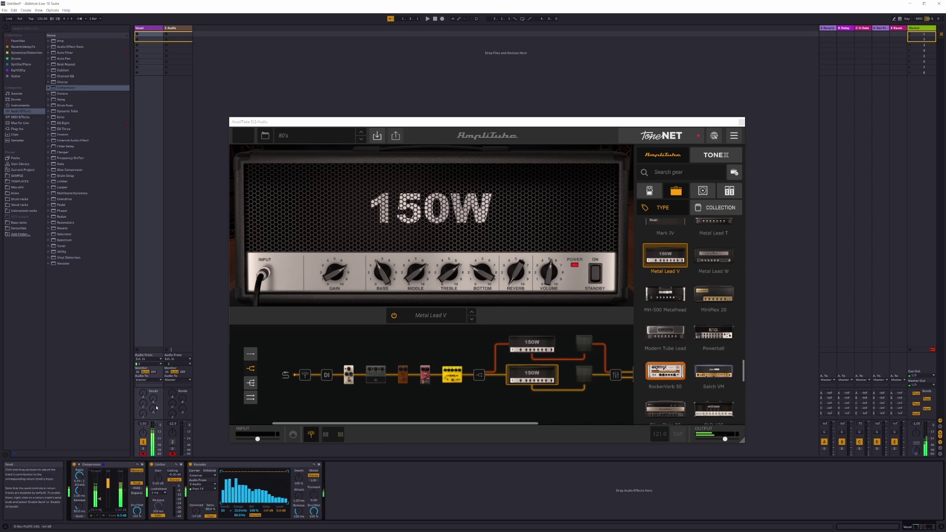
mouse_move(154, 403)
mouse_down()
mouse_move(154, 388)
mouse_move(145, 417)
mouse_up()
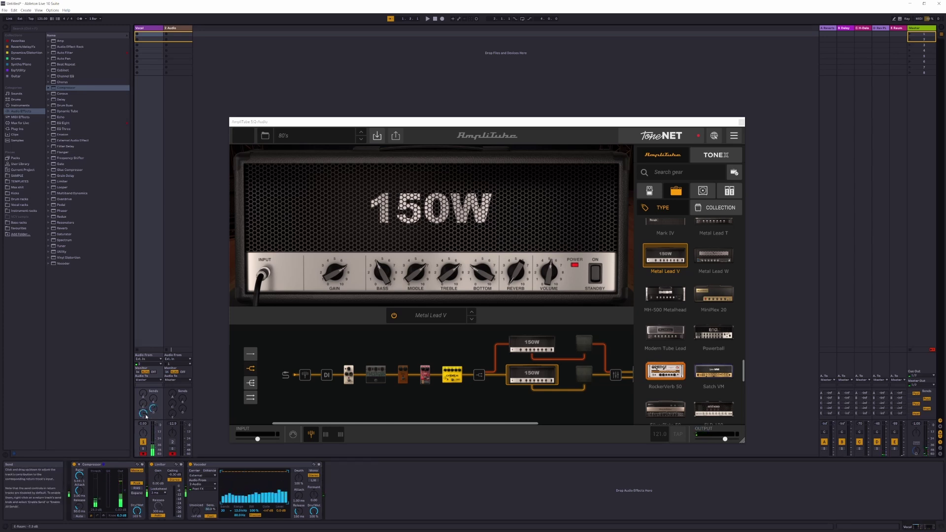